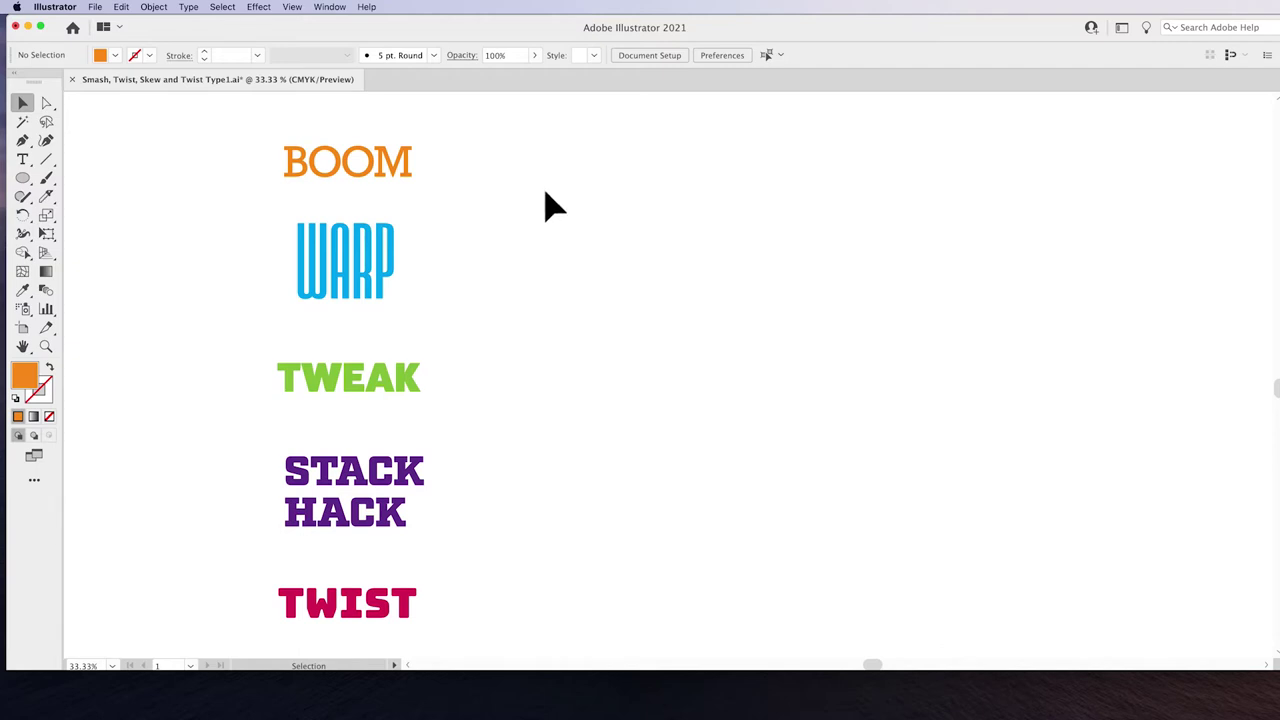
- Inspect the font and colour of BOOM, WARP, TWEAK, STACK HACK and TWIST
left_click(322, 180)
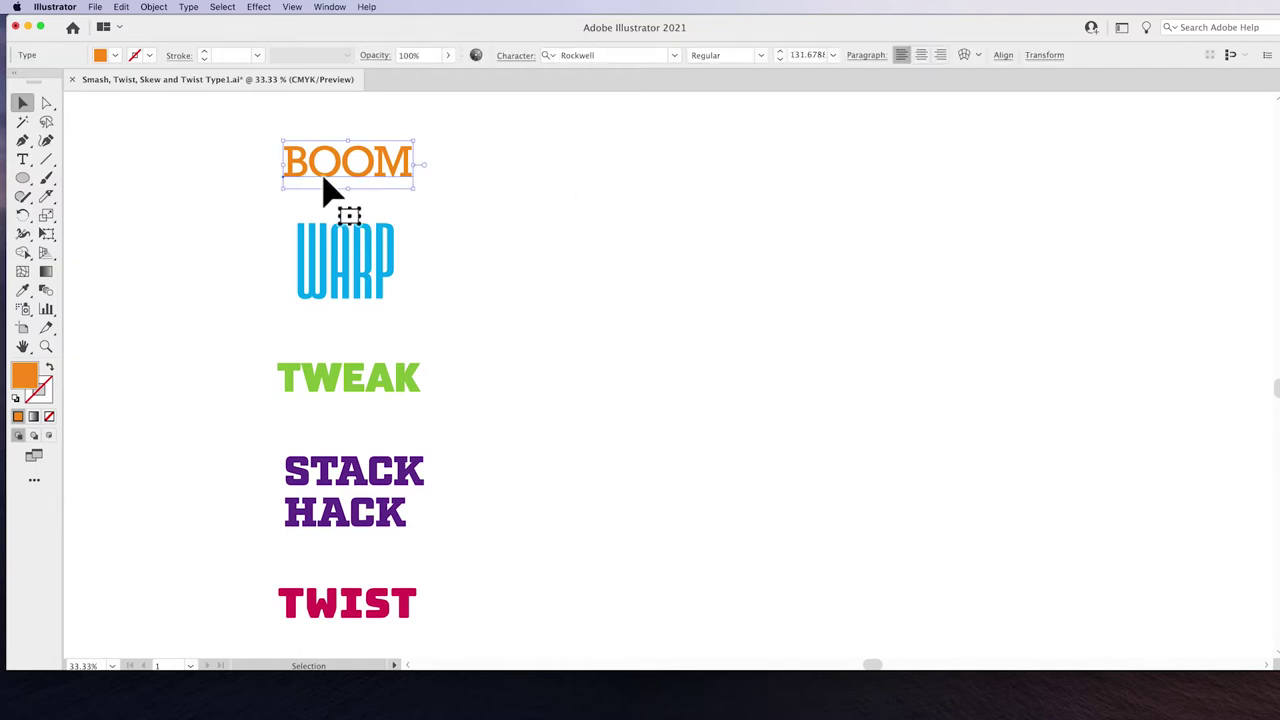
left_click(337, 258)
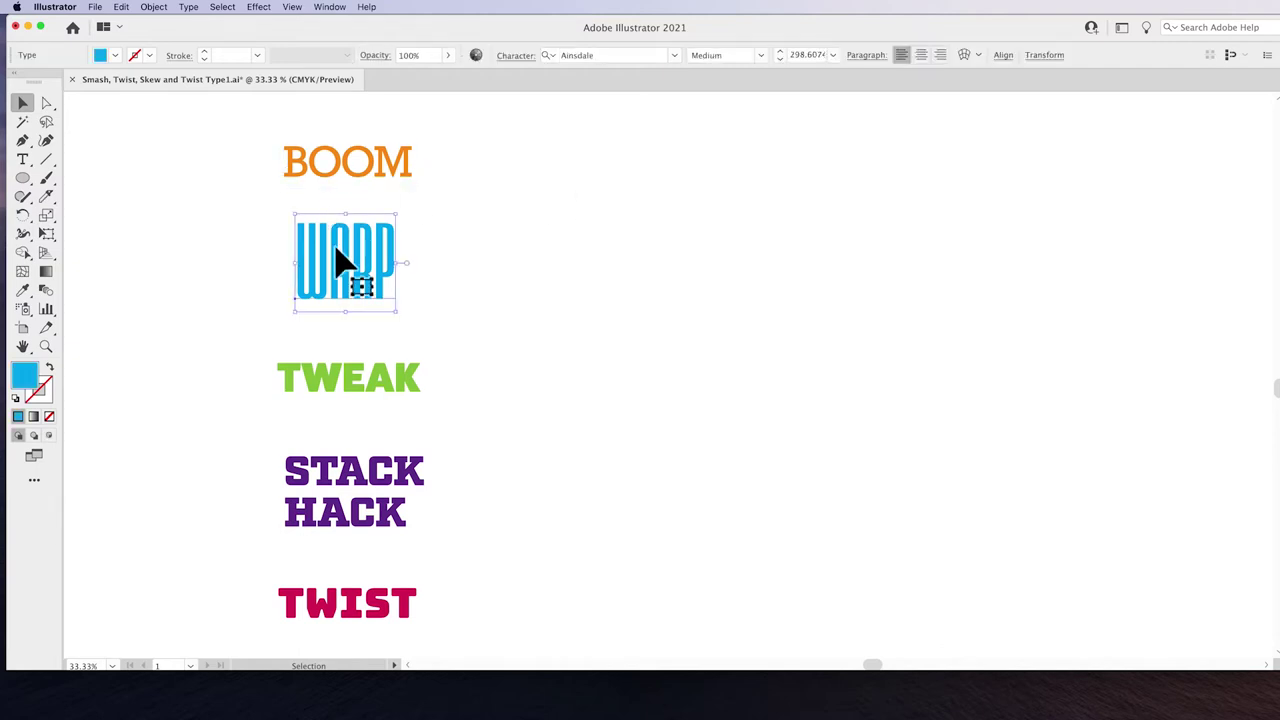
left_click(319, 390)
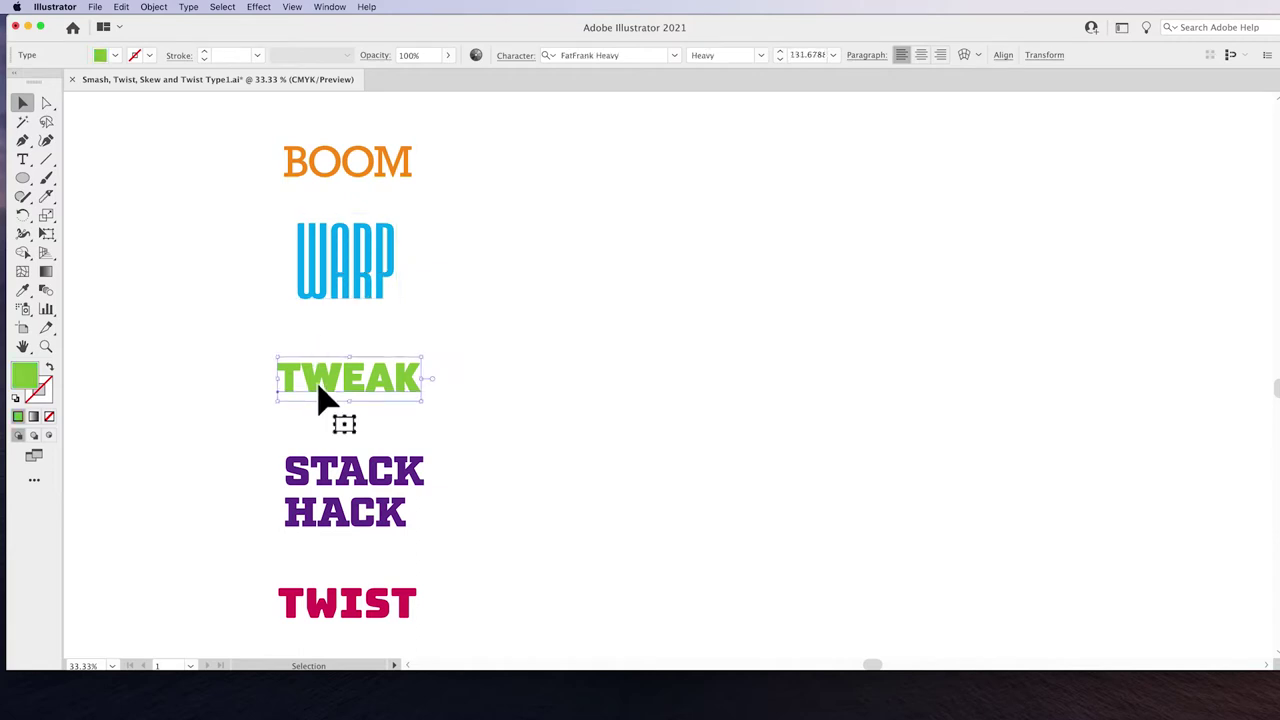
left_click(359, 476)
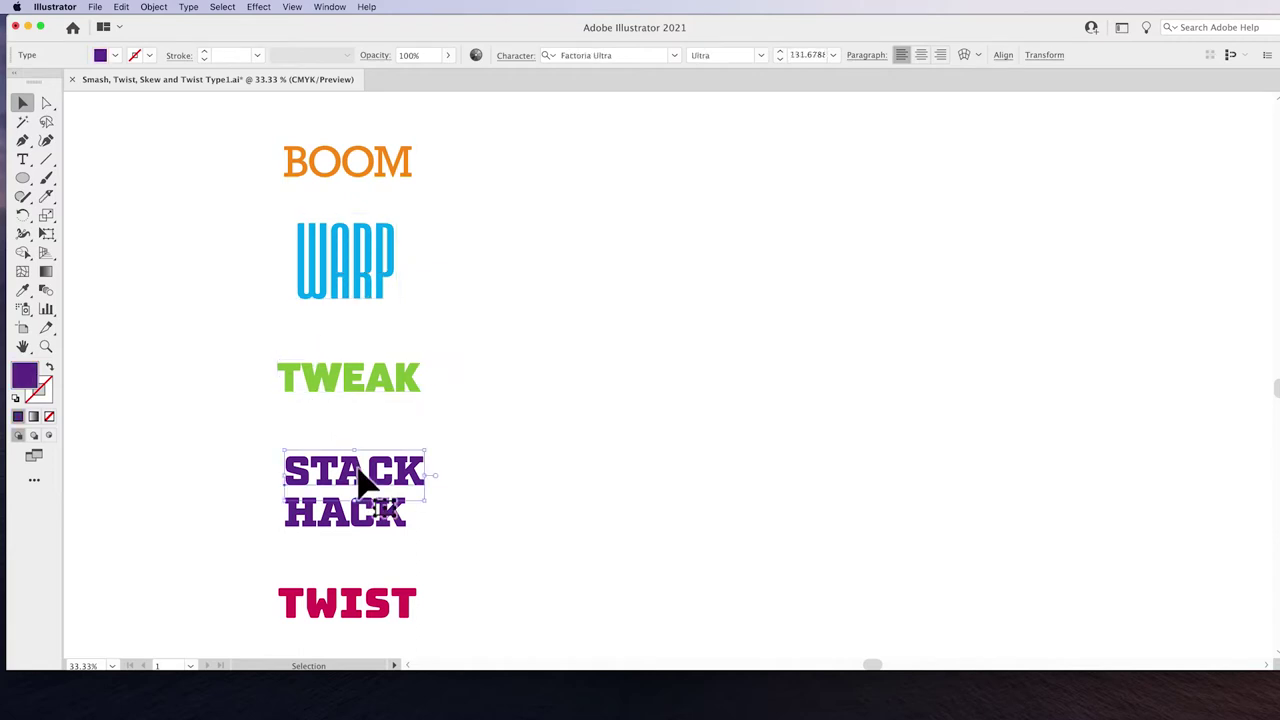
left_click(366, 607)
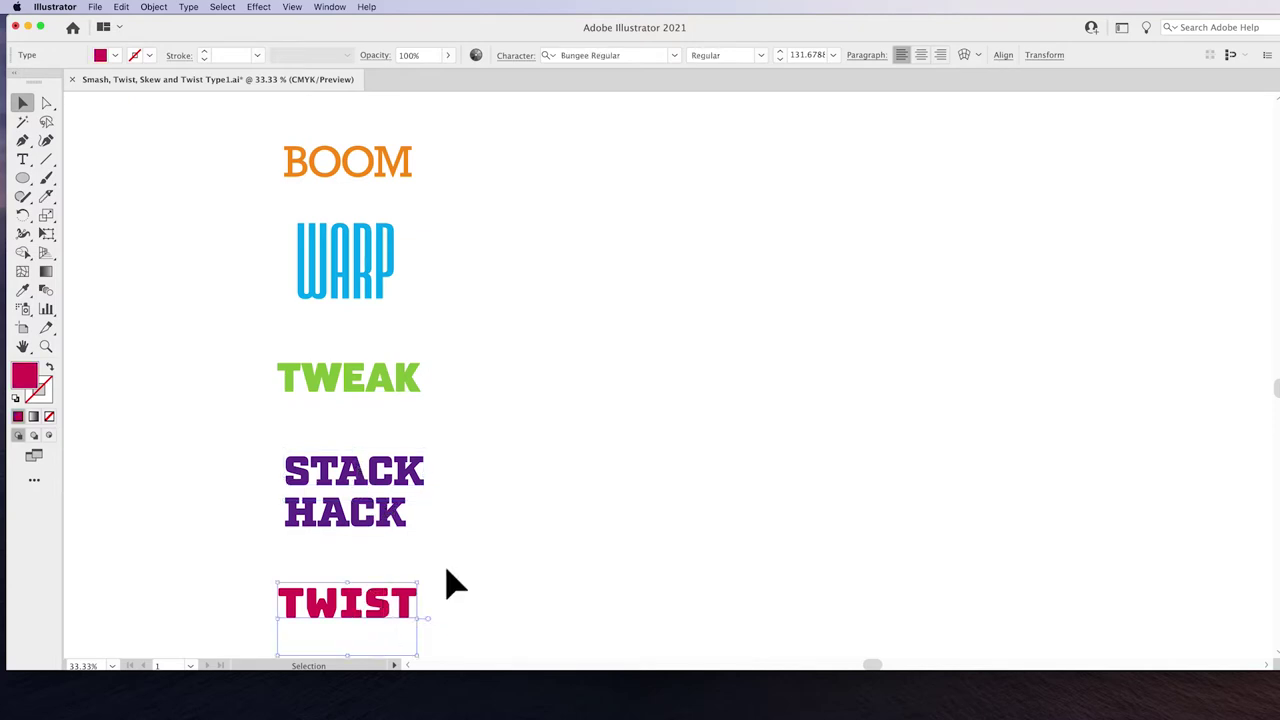
- Select all five words and Option-drag a duplicate column to their right
left_click(496, 530)
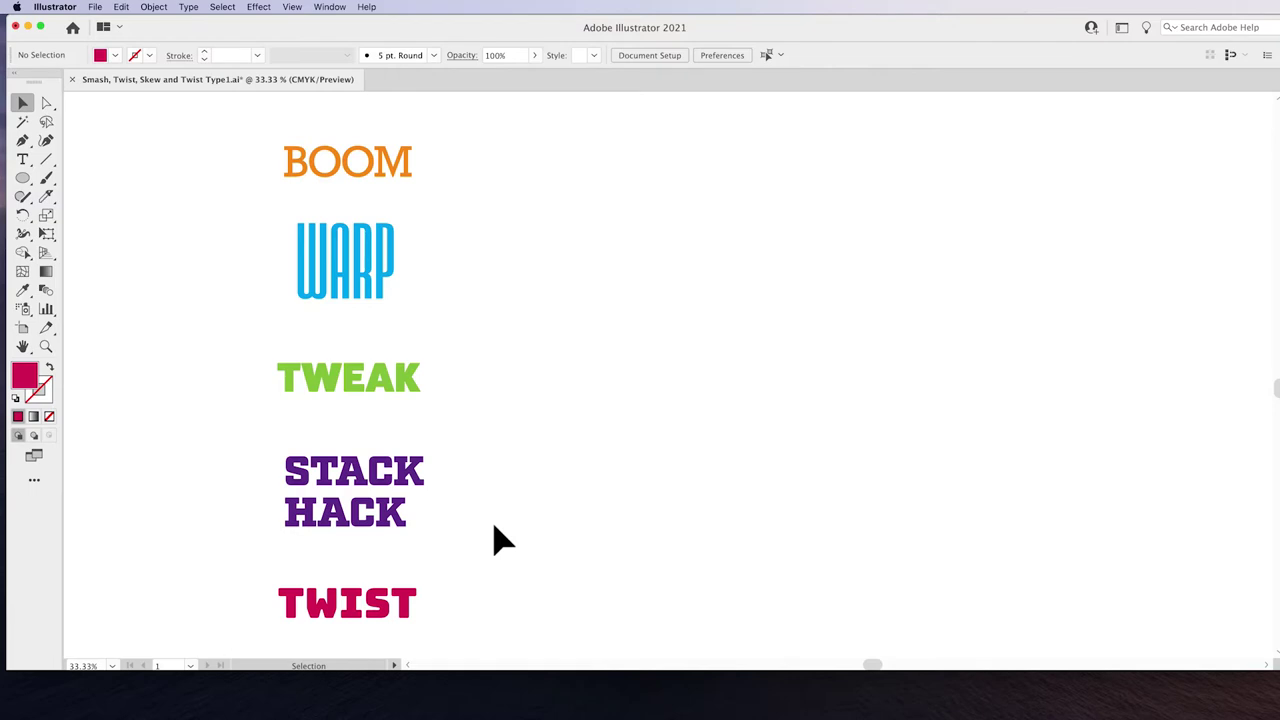
left_click_drag(220, 137, 650, 612)
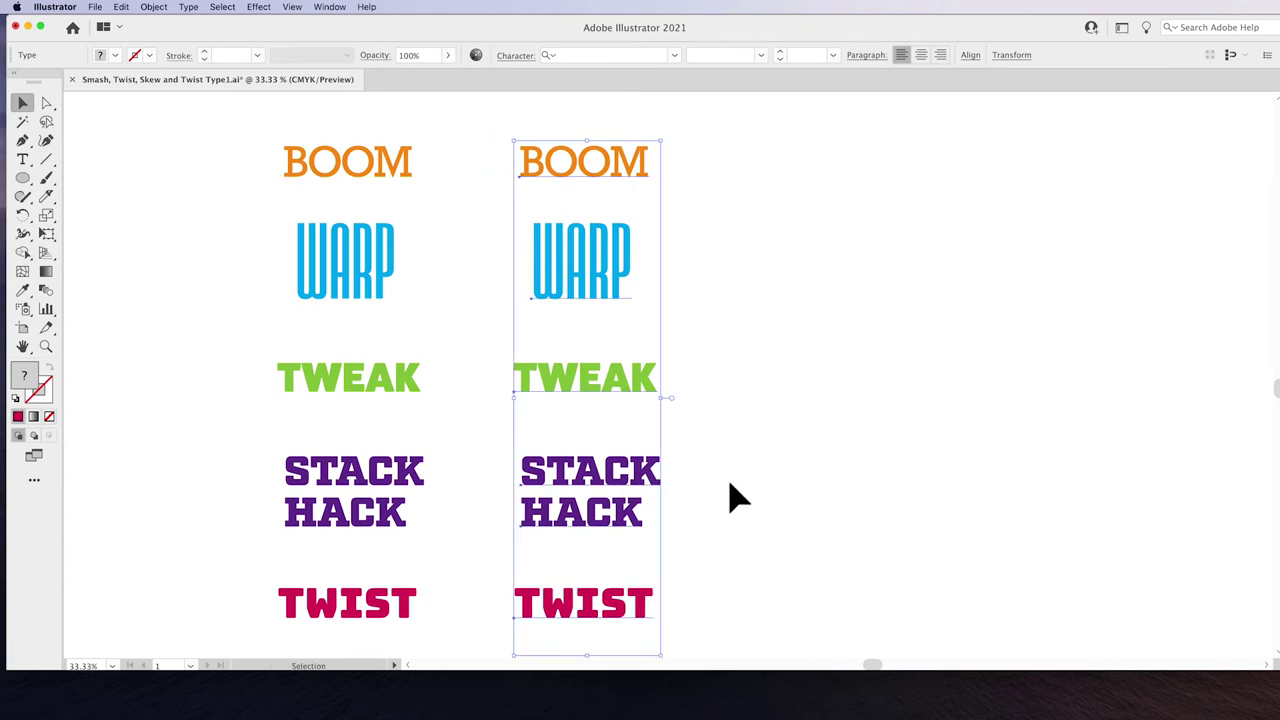
left_click(730, 497)
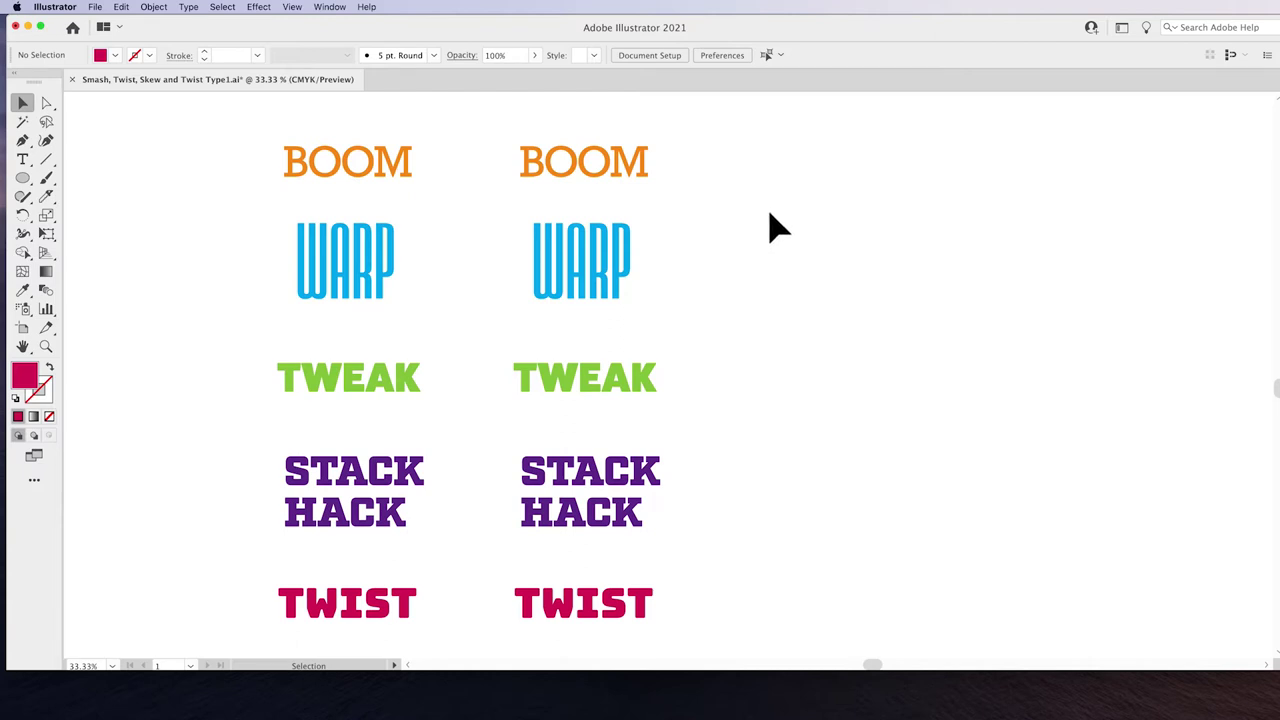
- Draw a circle to the right of the copied BOOM and bring it to the front
left_click(22, 178)
left_click_drag(781, 163, 850, 210)
left_click(22, 103)
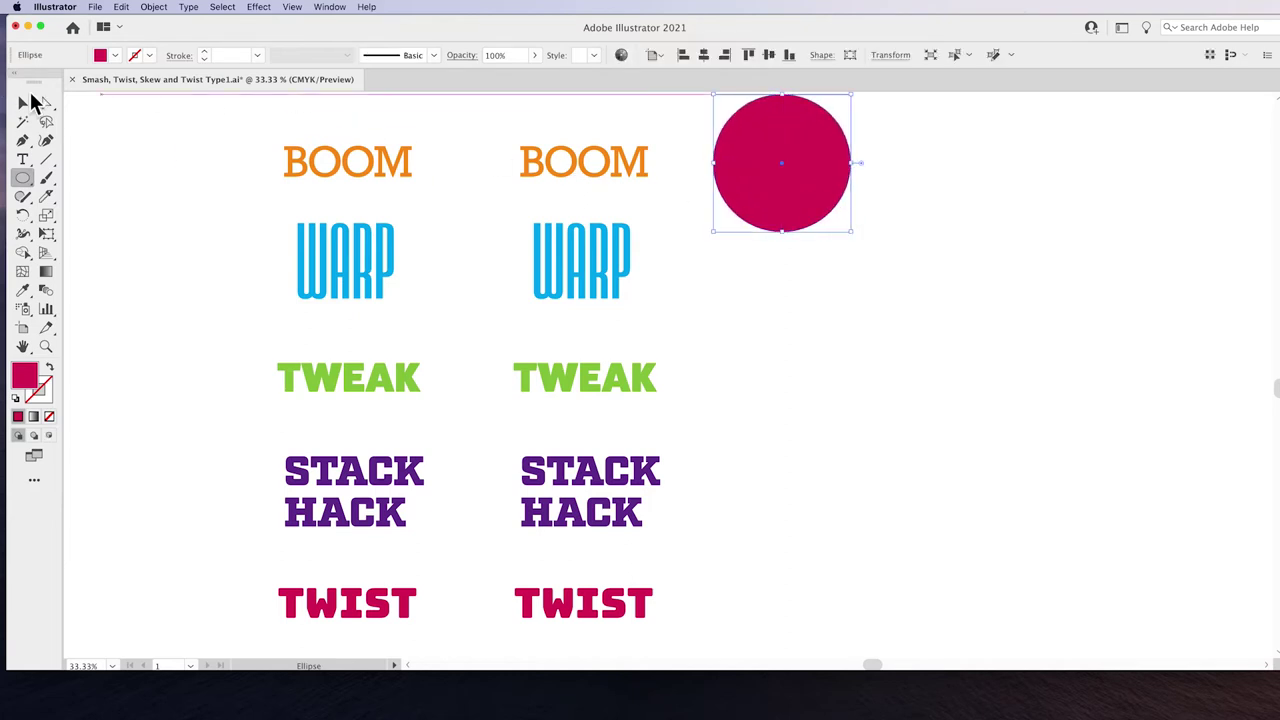
left_click(153, 8)
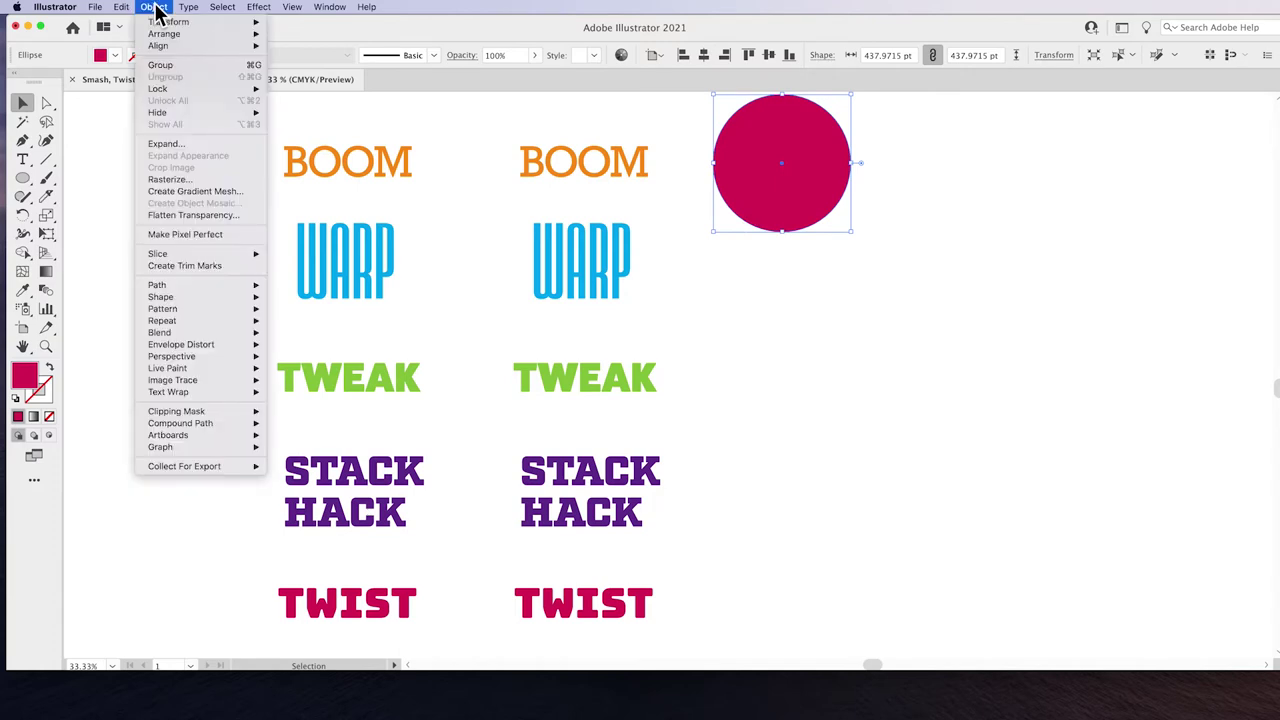
mouse_move(185, 34)
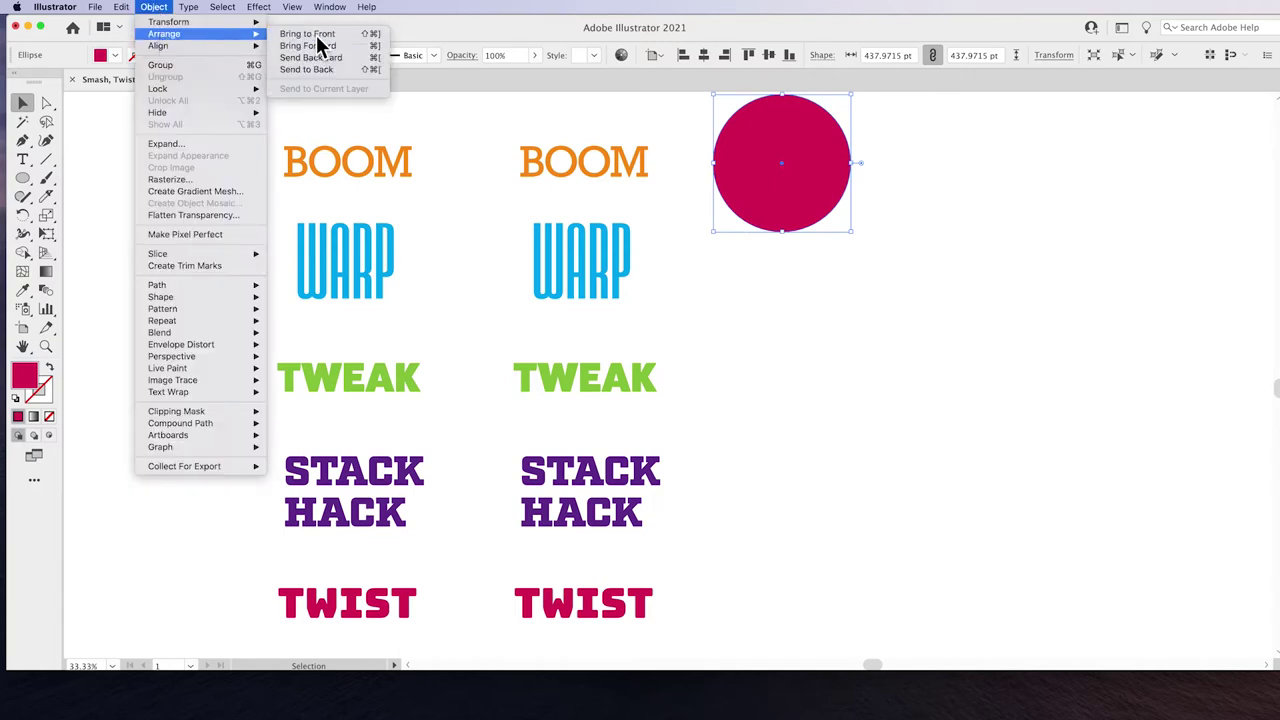
left_click(280, 46)
- Envelope the copied BOOM into the circle using Make with Top Object
left_click_drag(895, 141, 530, 195)
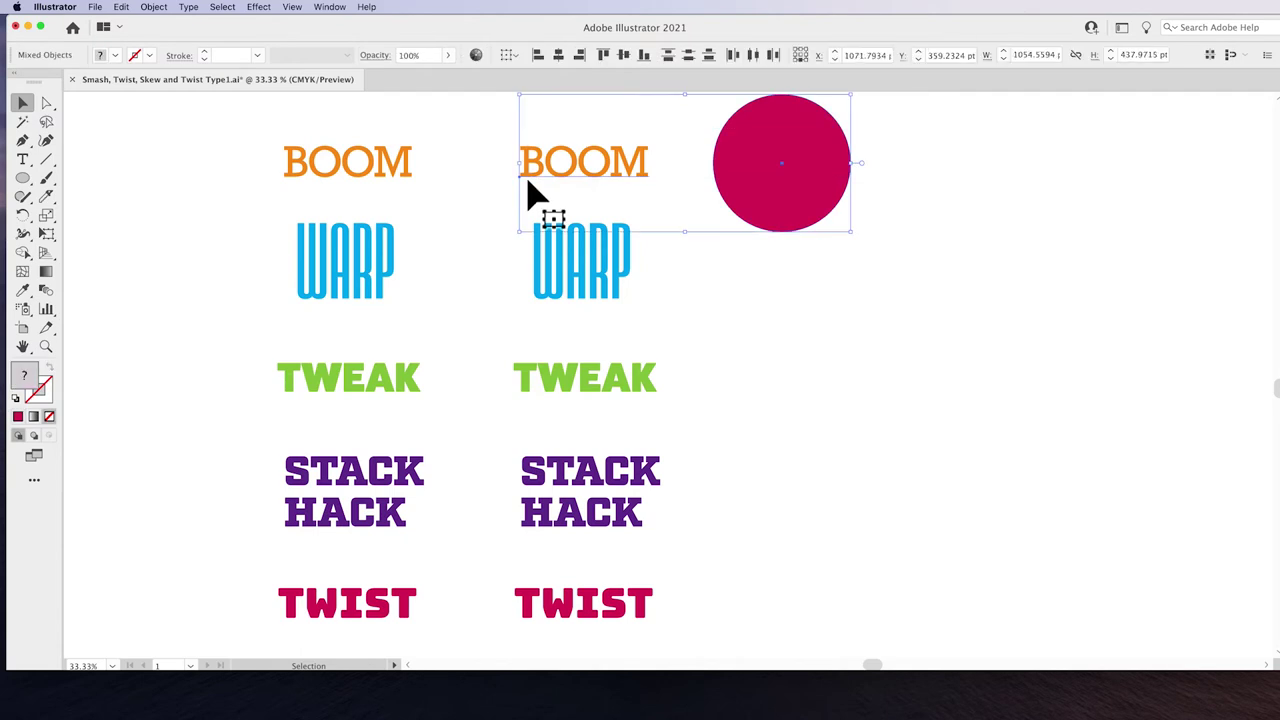
left_click(155, 9)
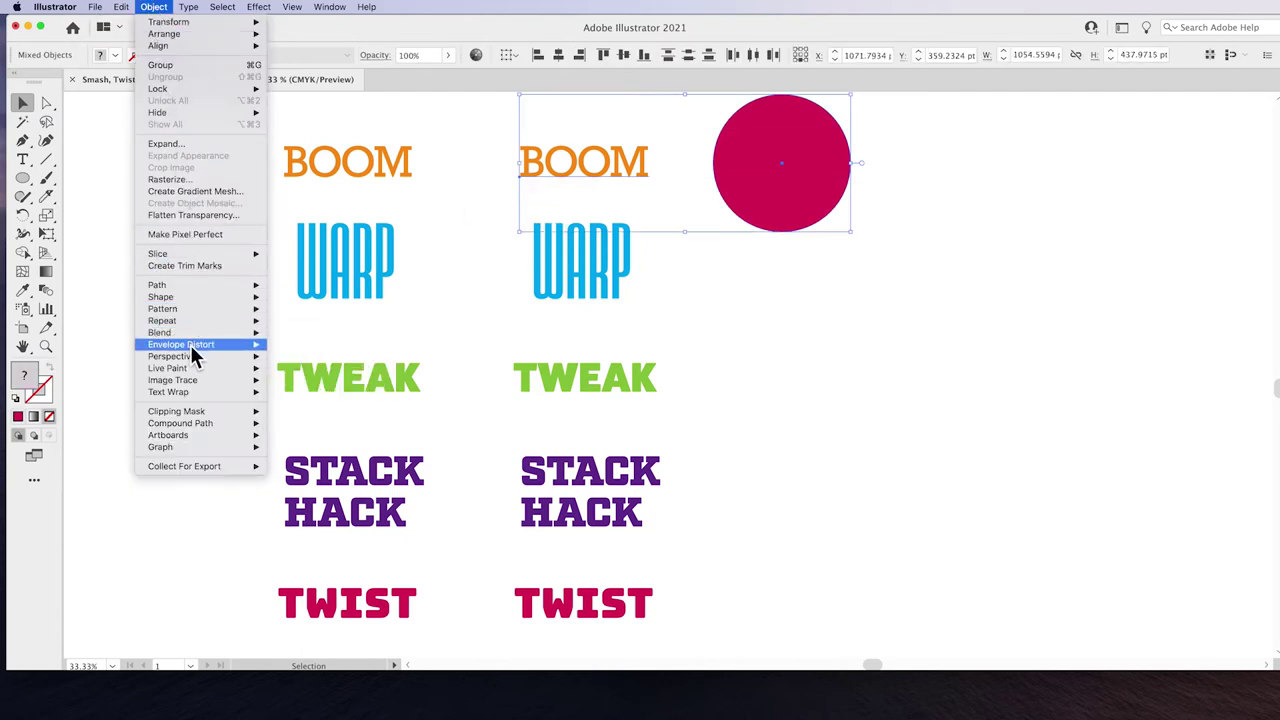
mouse_move(190, 345)
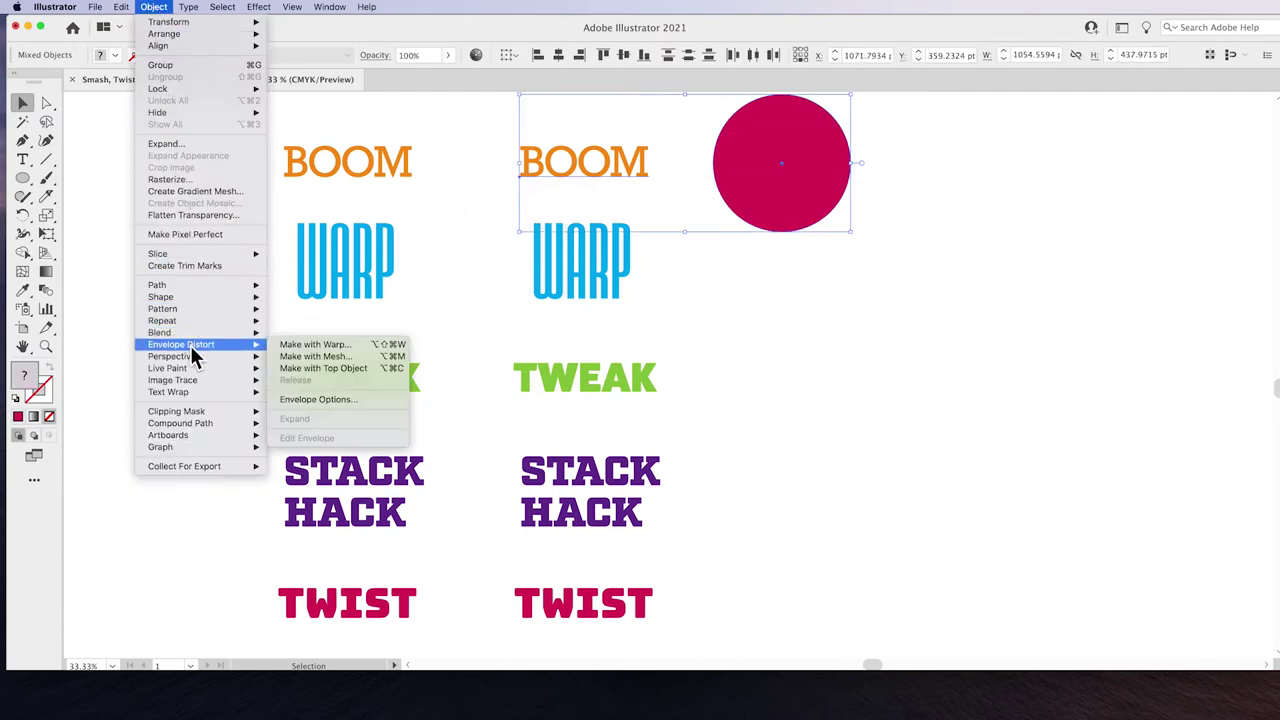
left_click(305, 370)
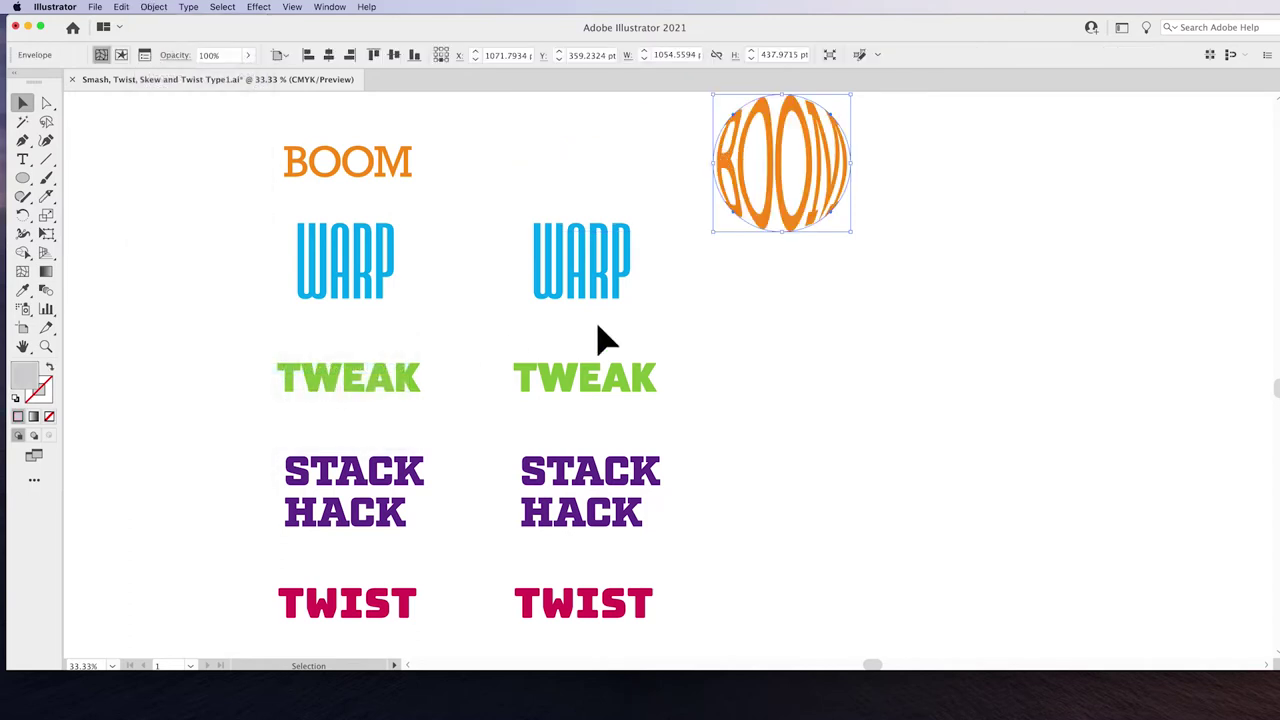
left_click(709, 316)
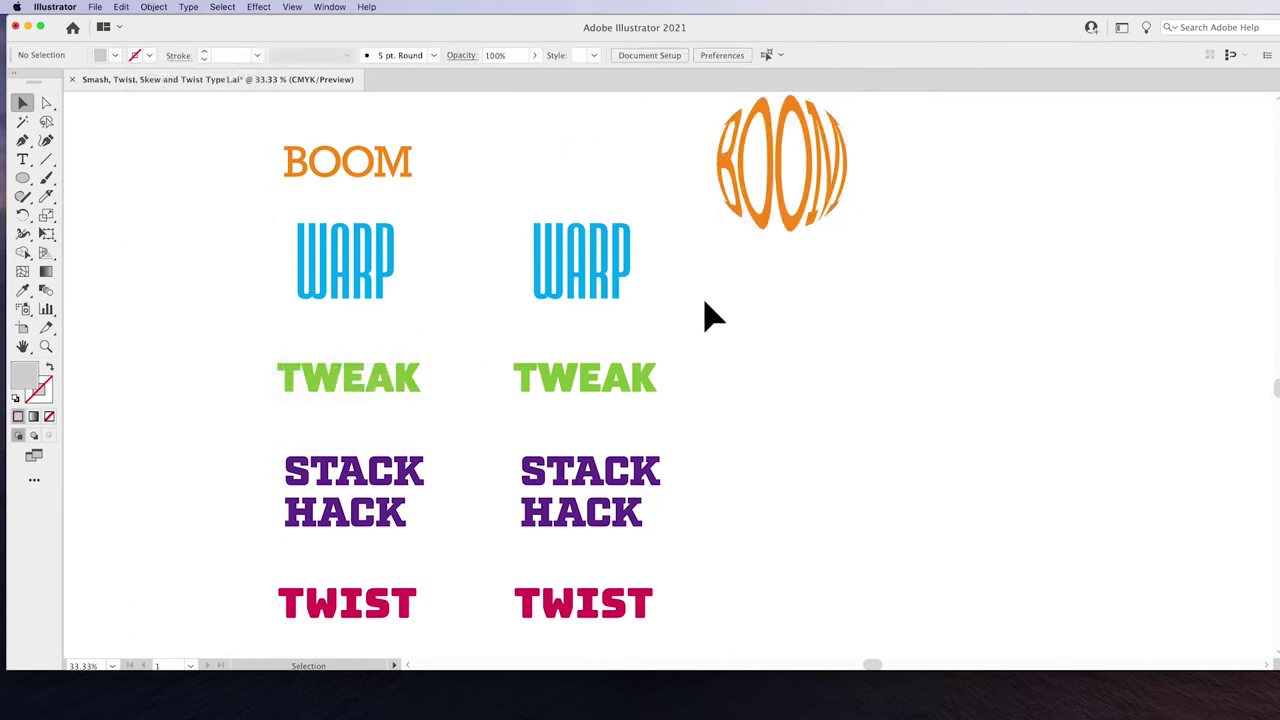
left_click(582, 296)
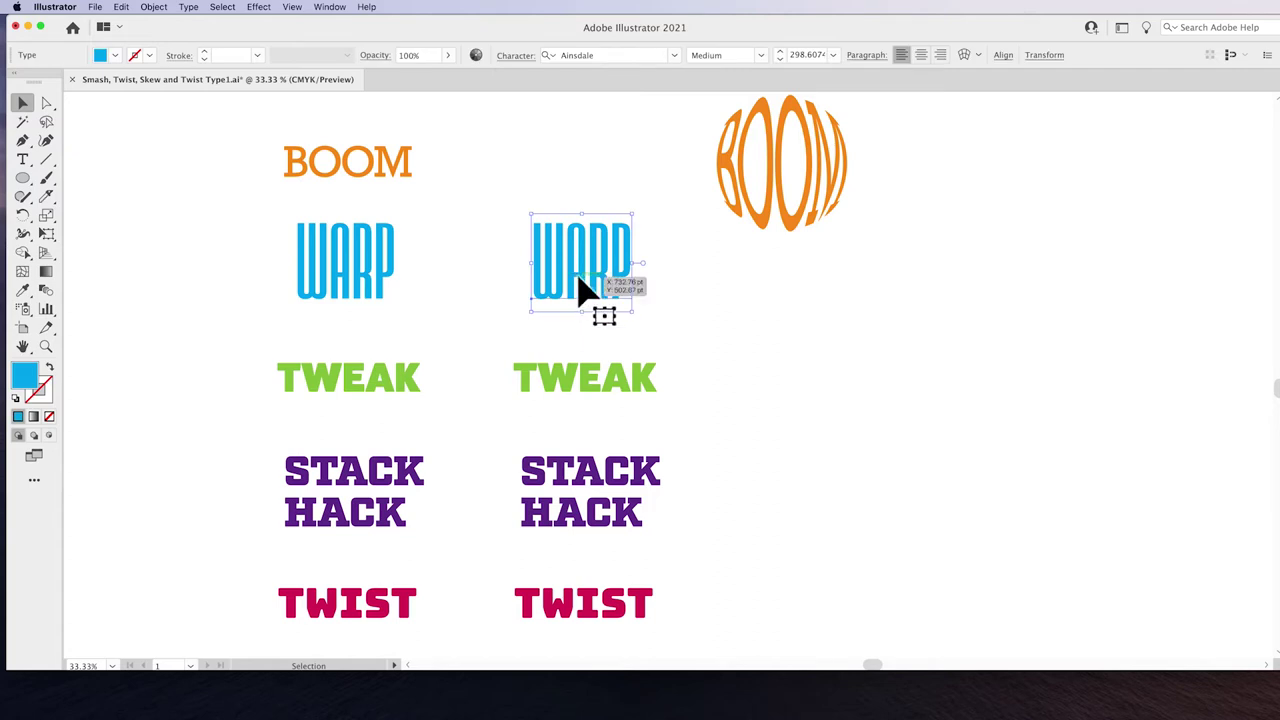
- Add a 4-row, 6-column Make with Mesh envelope to the duplicate WARP
left_click(155, 7)
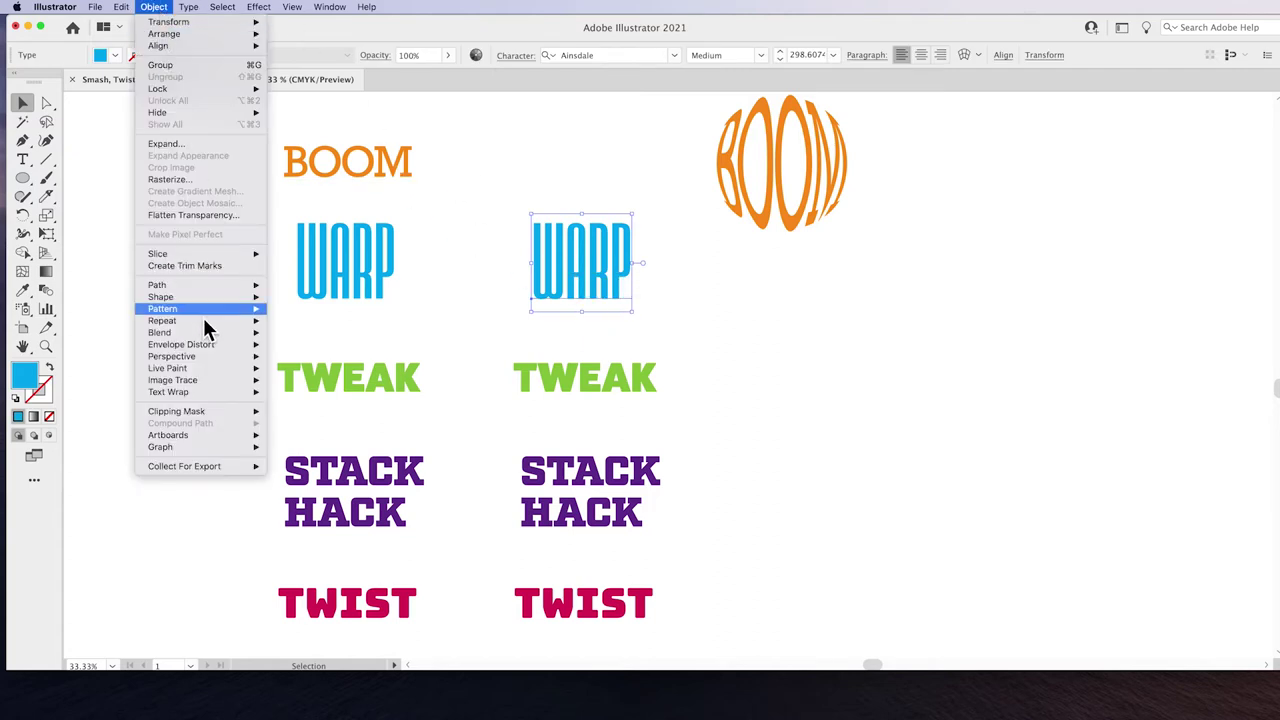
mouse_move(210, 345)
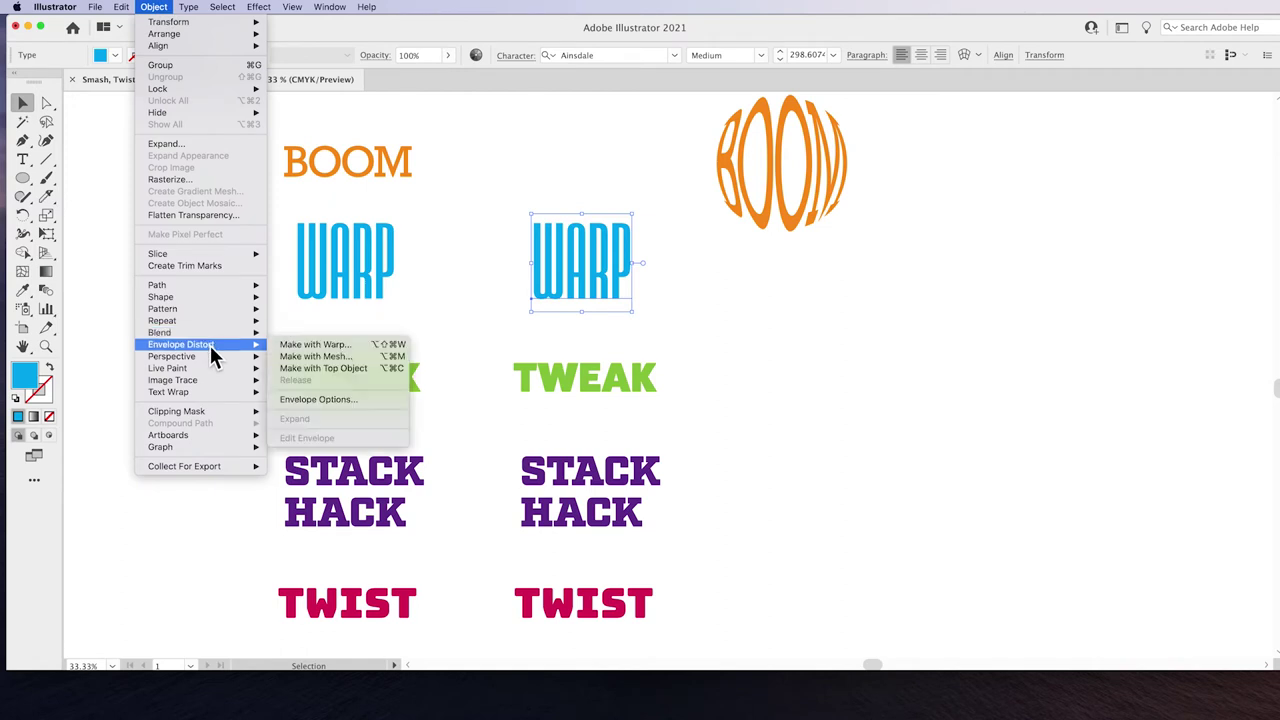
left_click(295, 358)
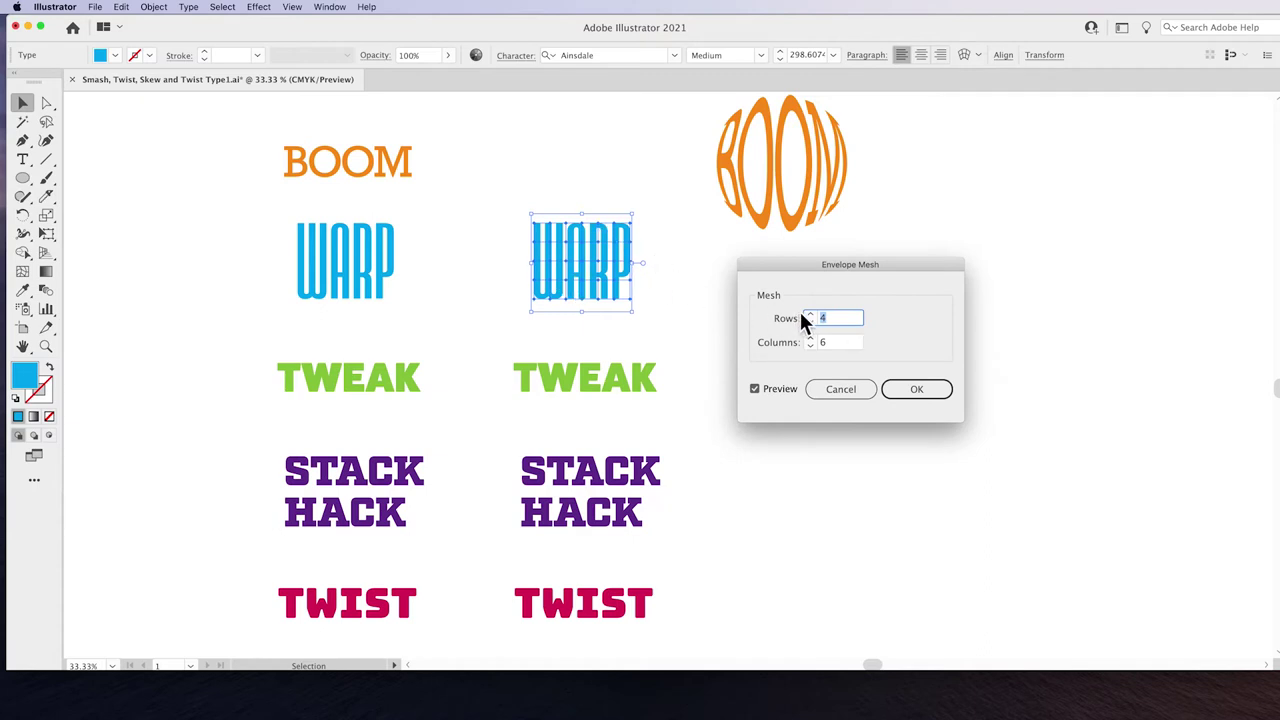
left_click(754, 389)
left_click(913, 394)
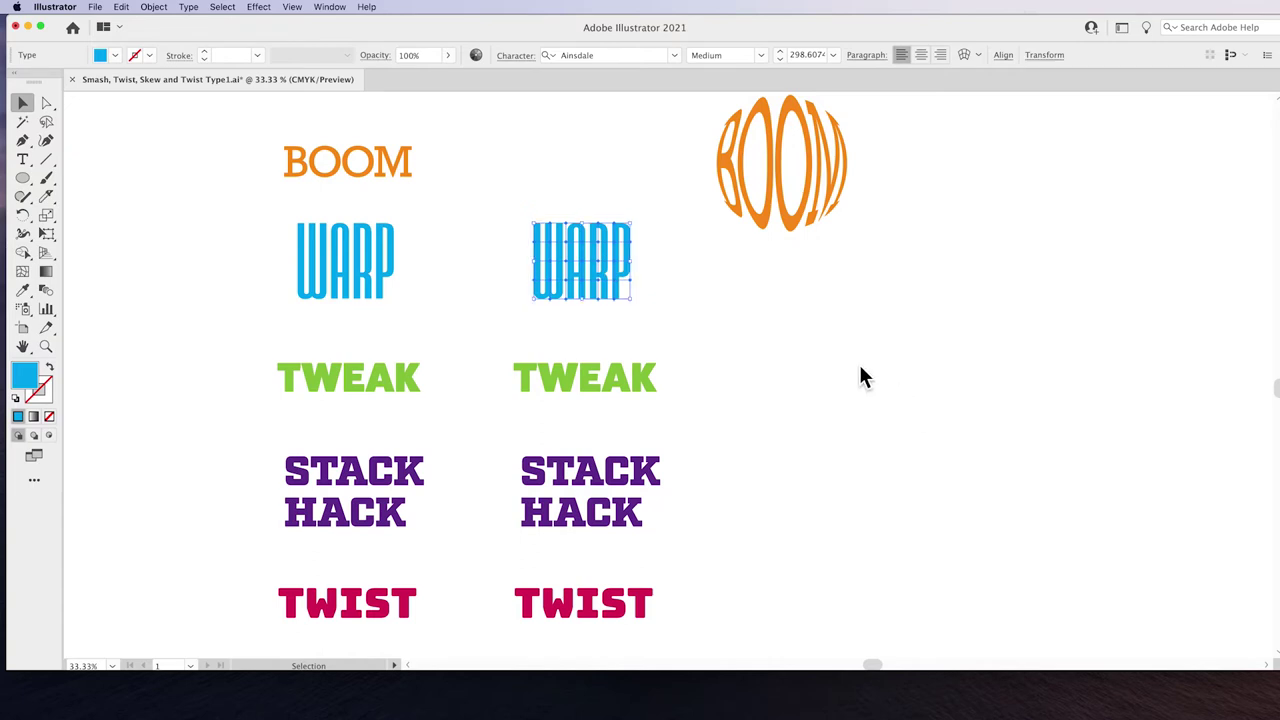
left_click(683, 277)
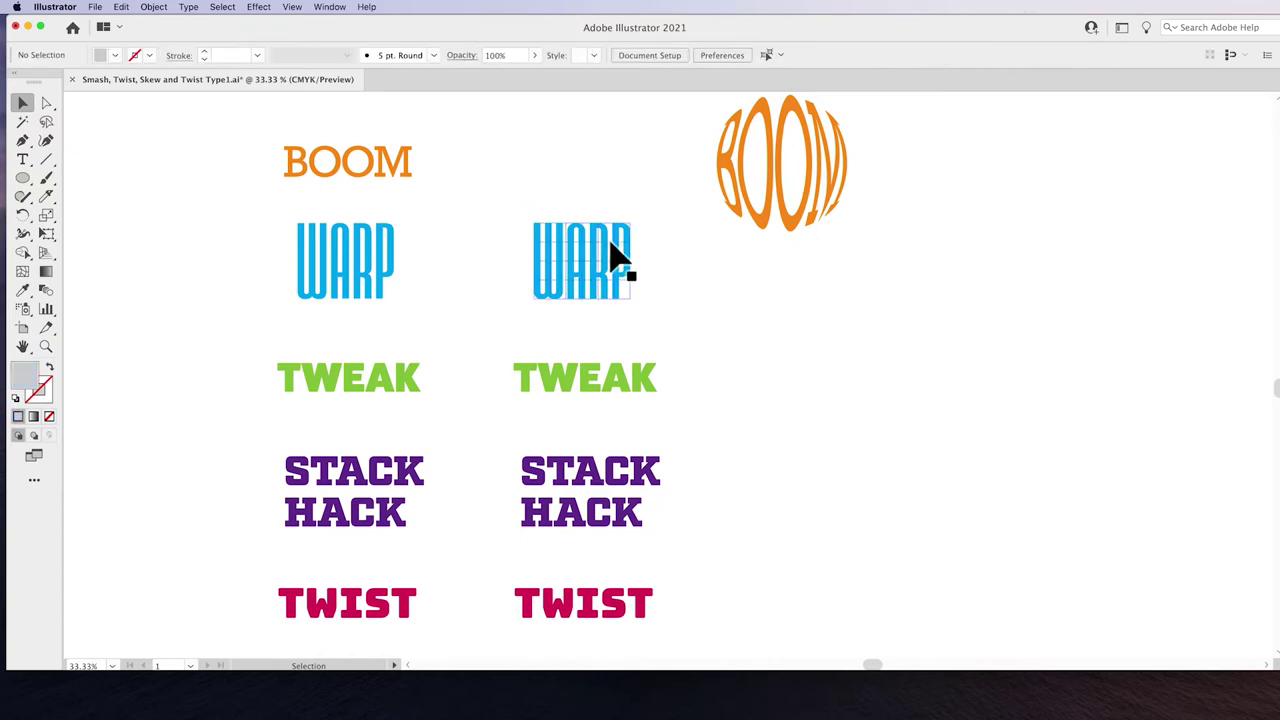
- Drag and nudge WARP's top and bottom mesh points right so the letters ripple in zigzag curves
left_click(46, 103)
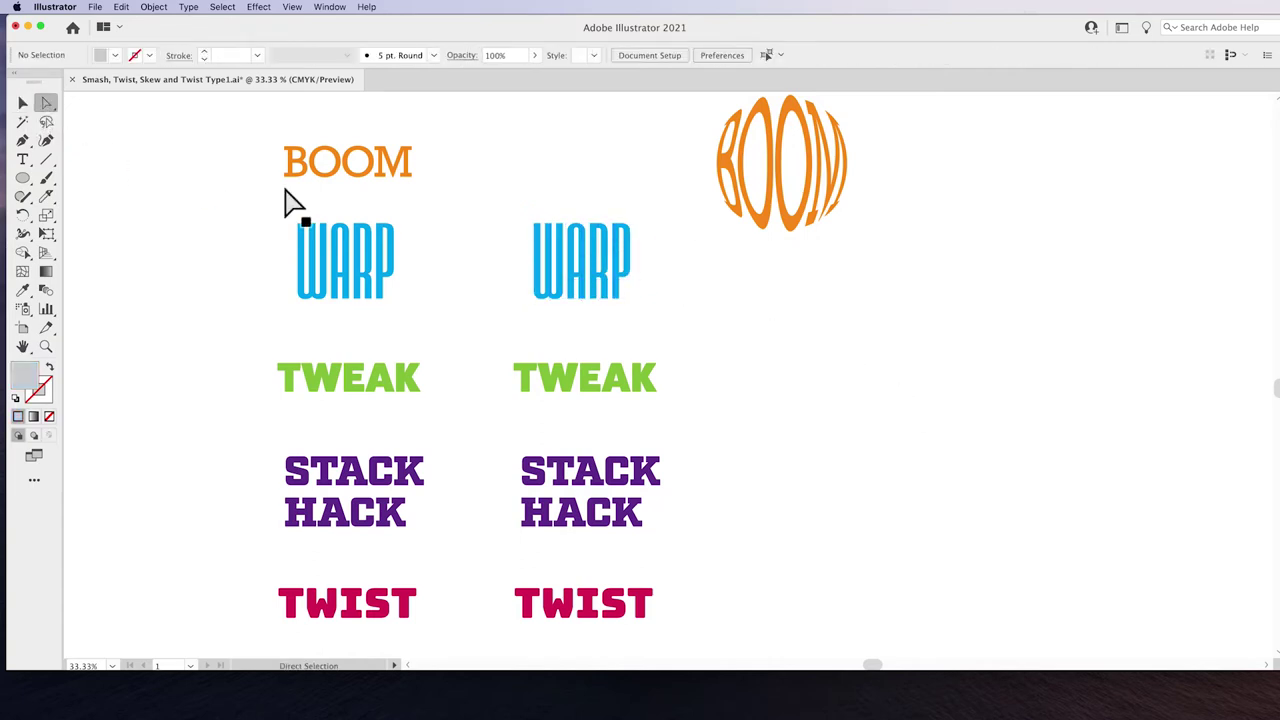
left_click(566, 257)
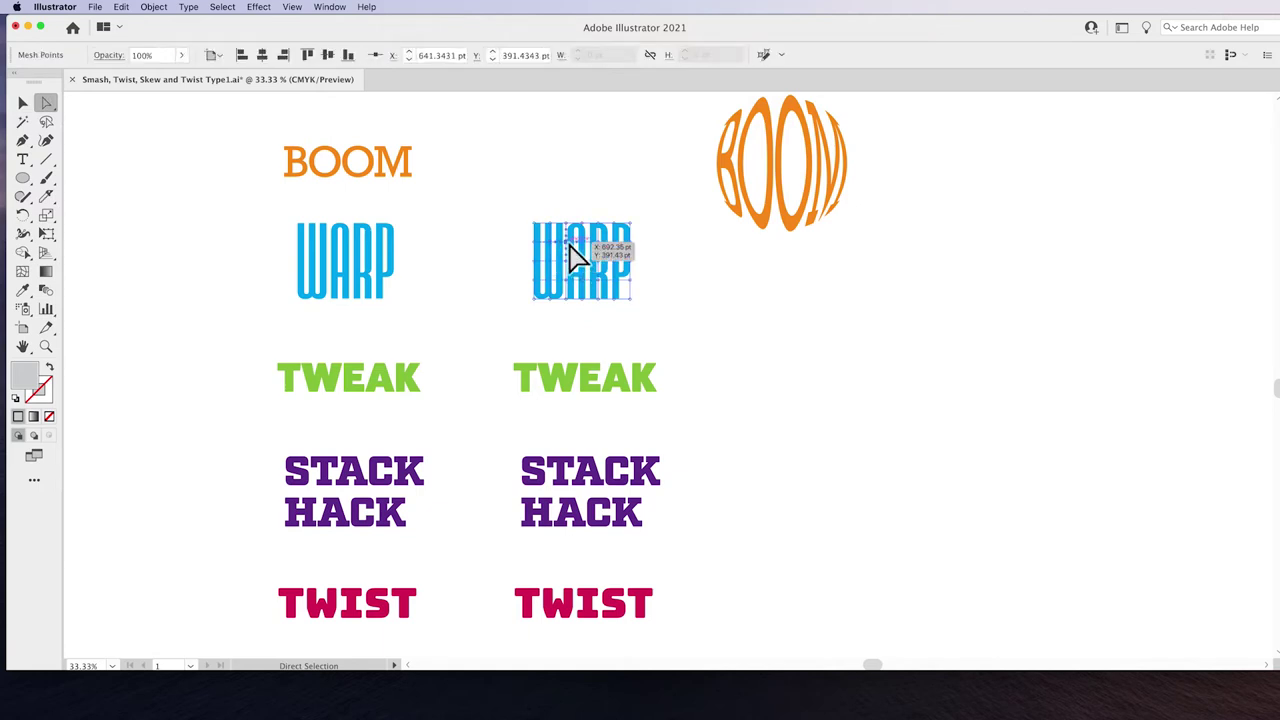
left_click_drag(590, 258, 601, 257)
left_click_drag(505, 237, 645, 252)
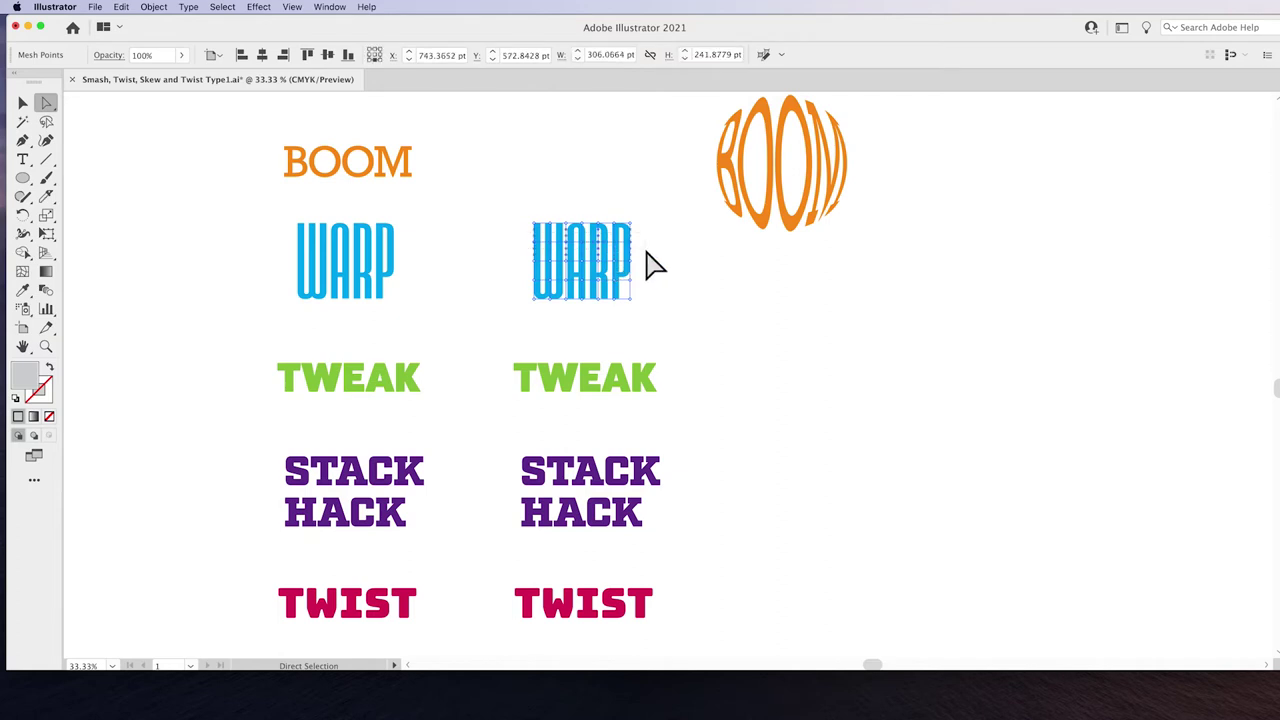
key("shift+Right")
key("shift+Right")
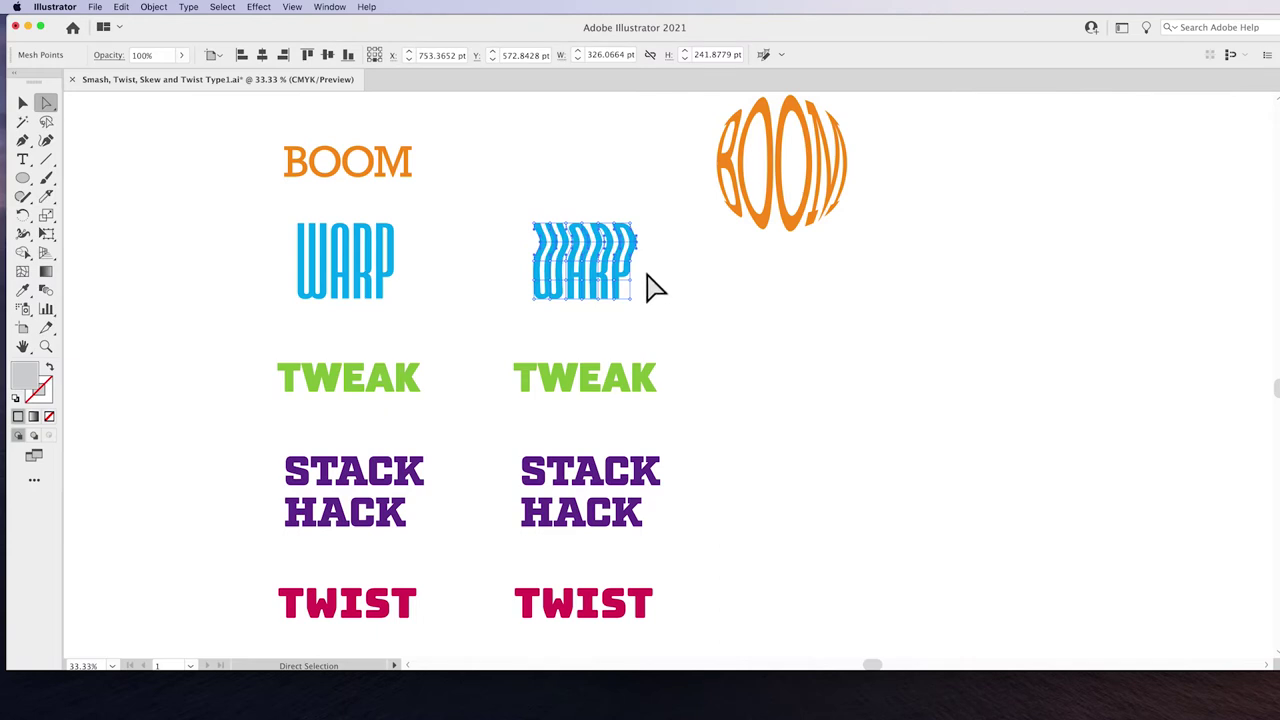
left_click_drag(645, 271, 514, 300)
left_click_drag(590, 268, 686, 286)
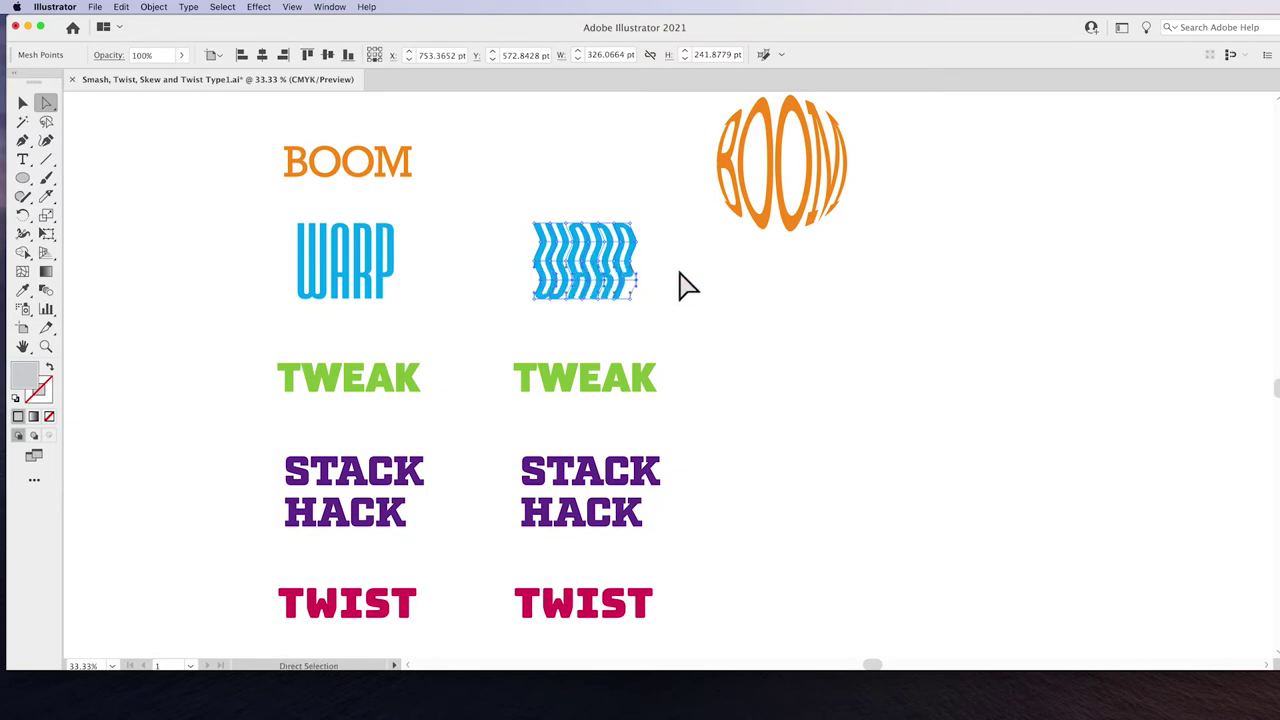
left_click(686, 286)
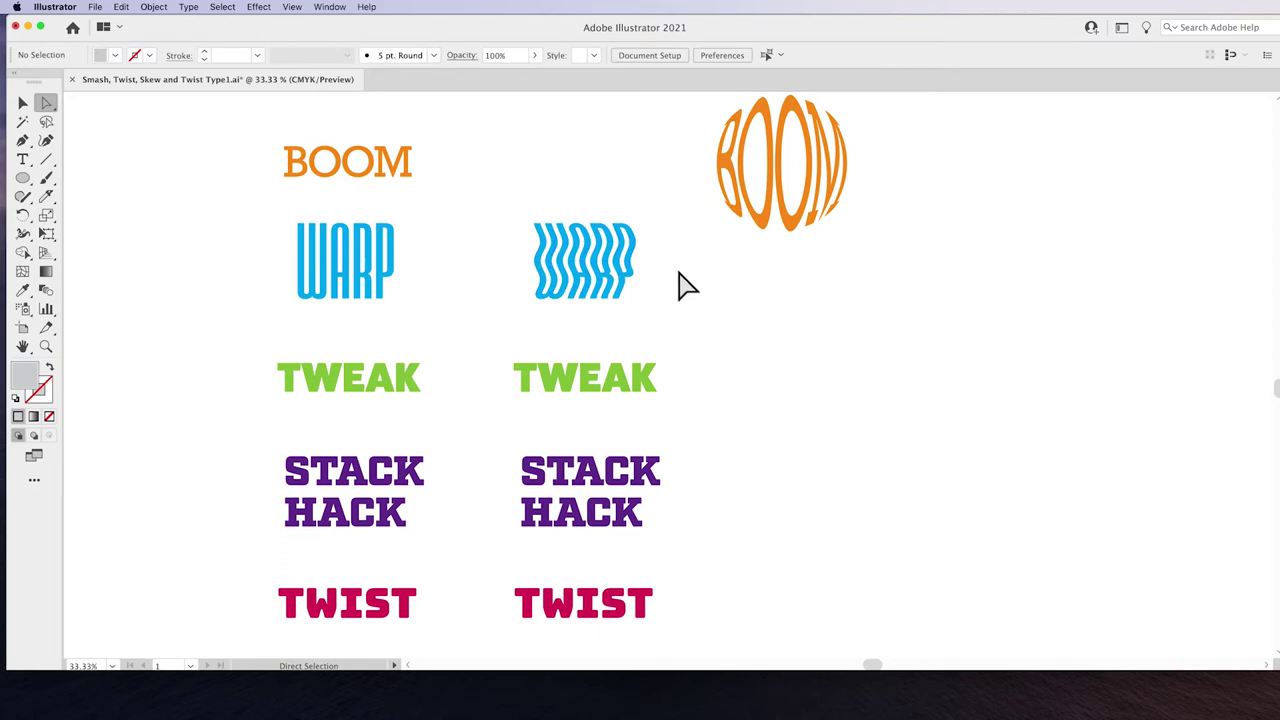
left_click(23, 104)
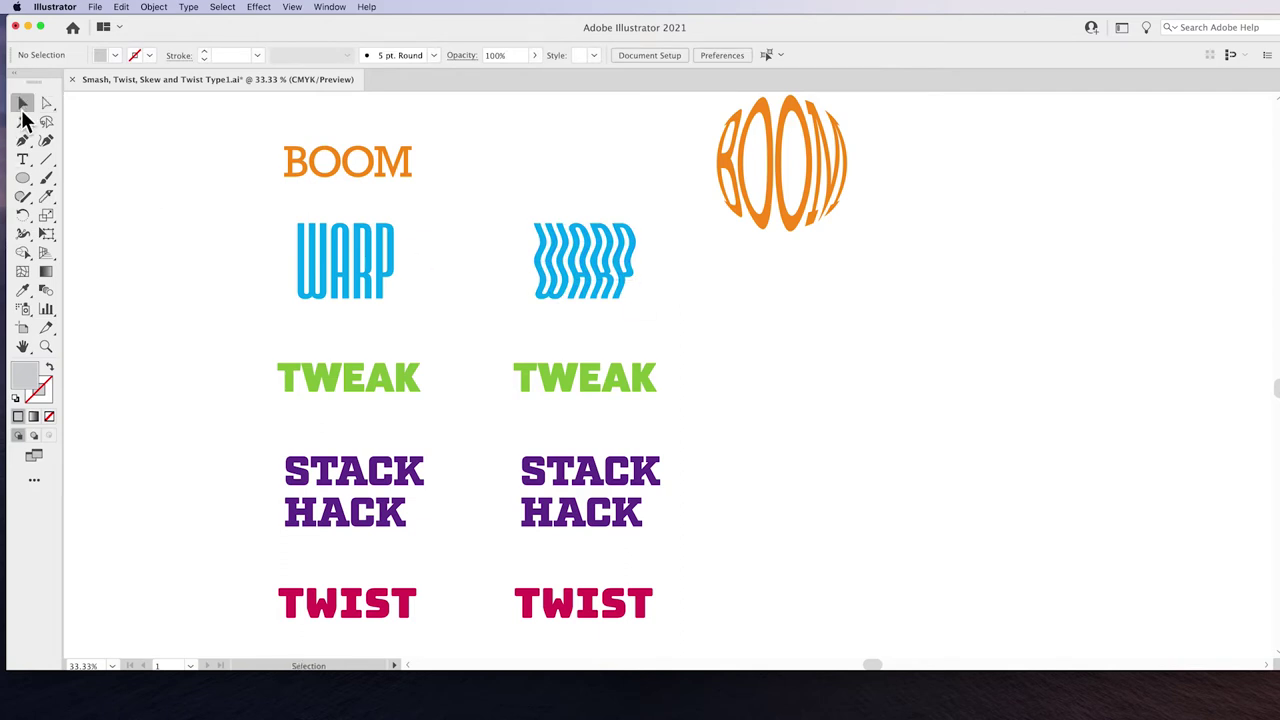
- Start an Envelope Distort Make with Warp on the duplicate TWEAK
left_click(535, 388)
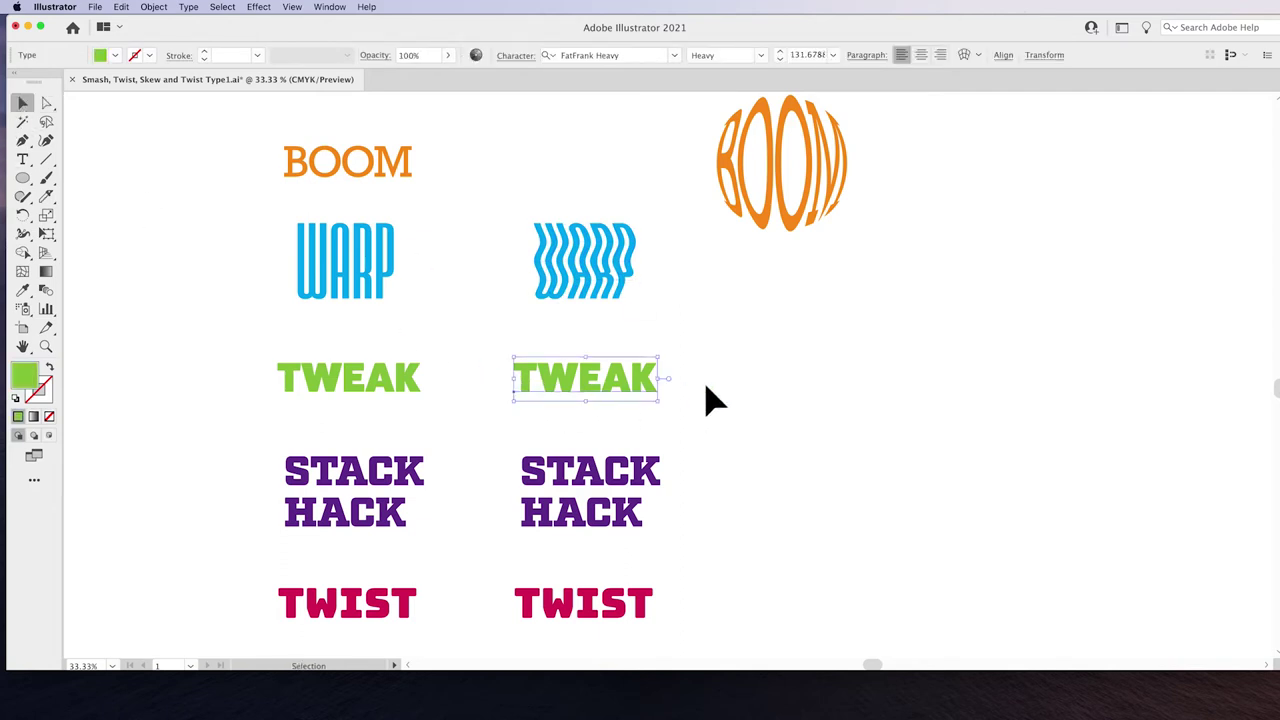
left_click(166, 10)
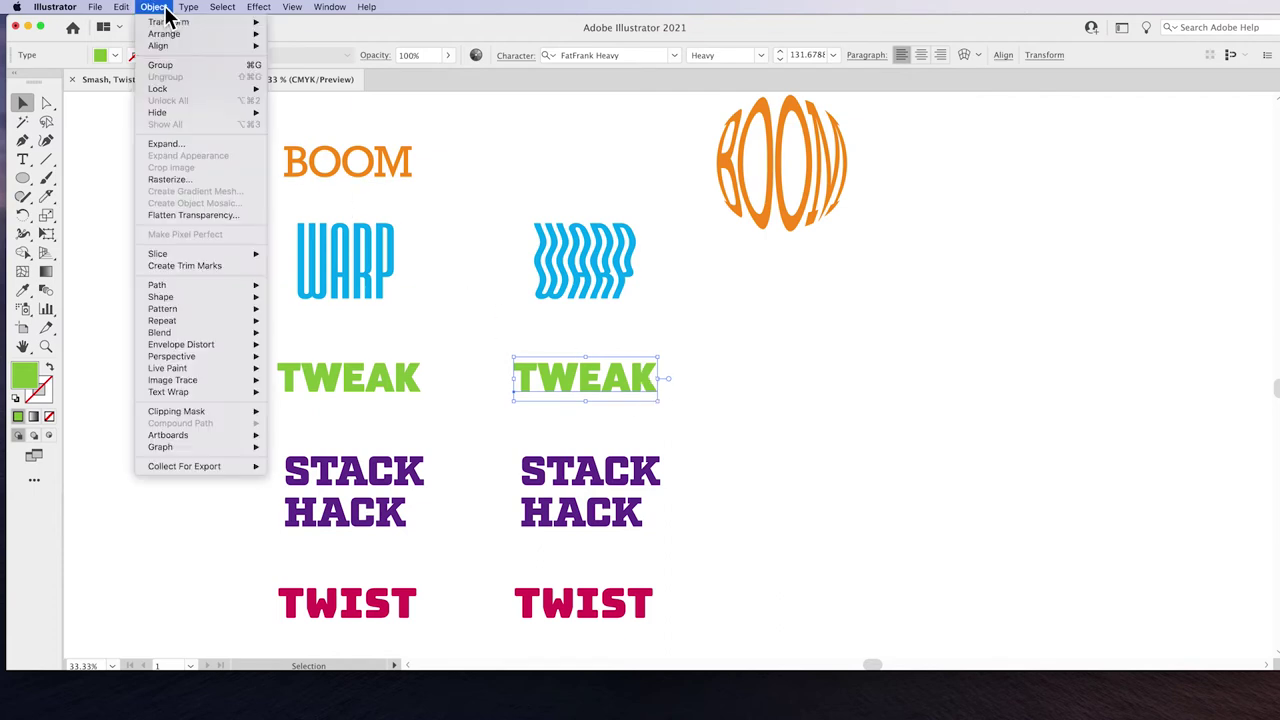
mouse_move(190, 347)
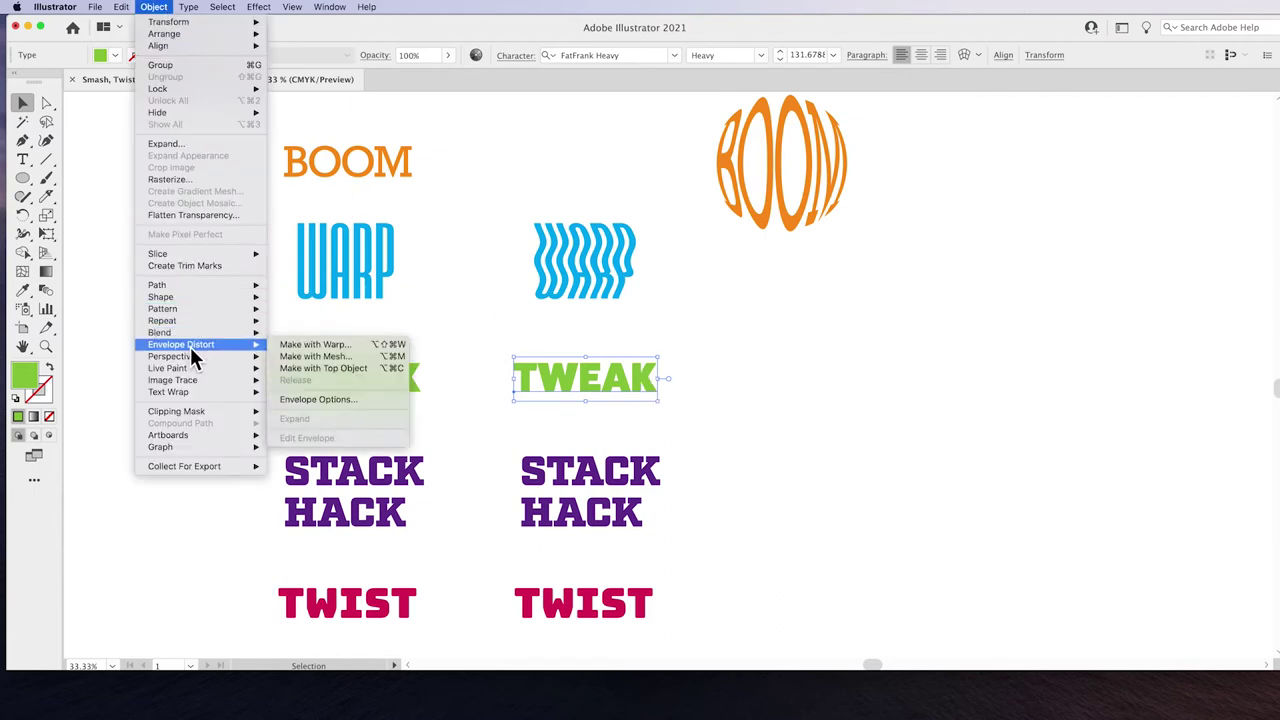
left_click(288, 343)
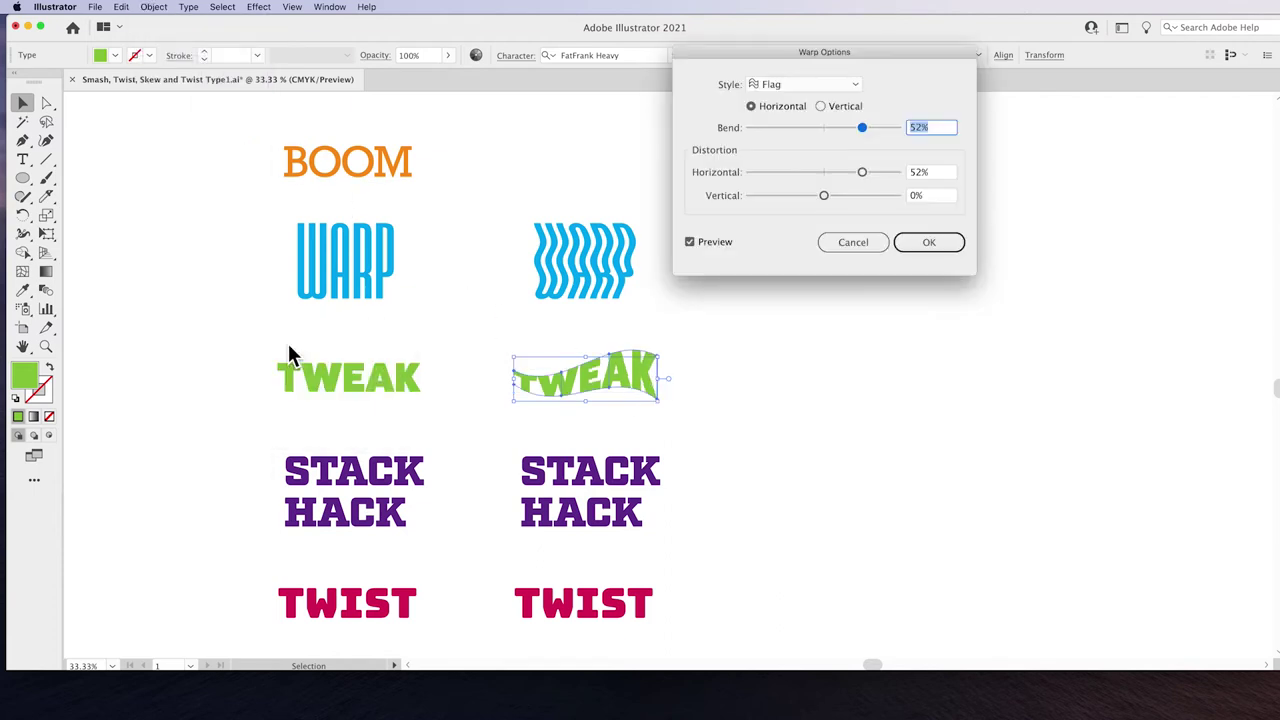
left_click_drag(714, 54, 810, 256)
- Apply a horizontal Flag warp with 41% bend and 56% horizontal distortion
left_click(808, 249)
left_click(818, 282)
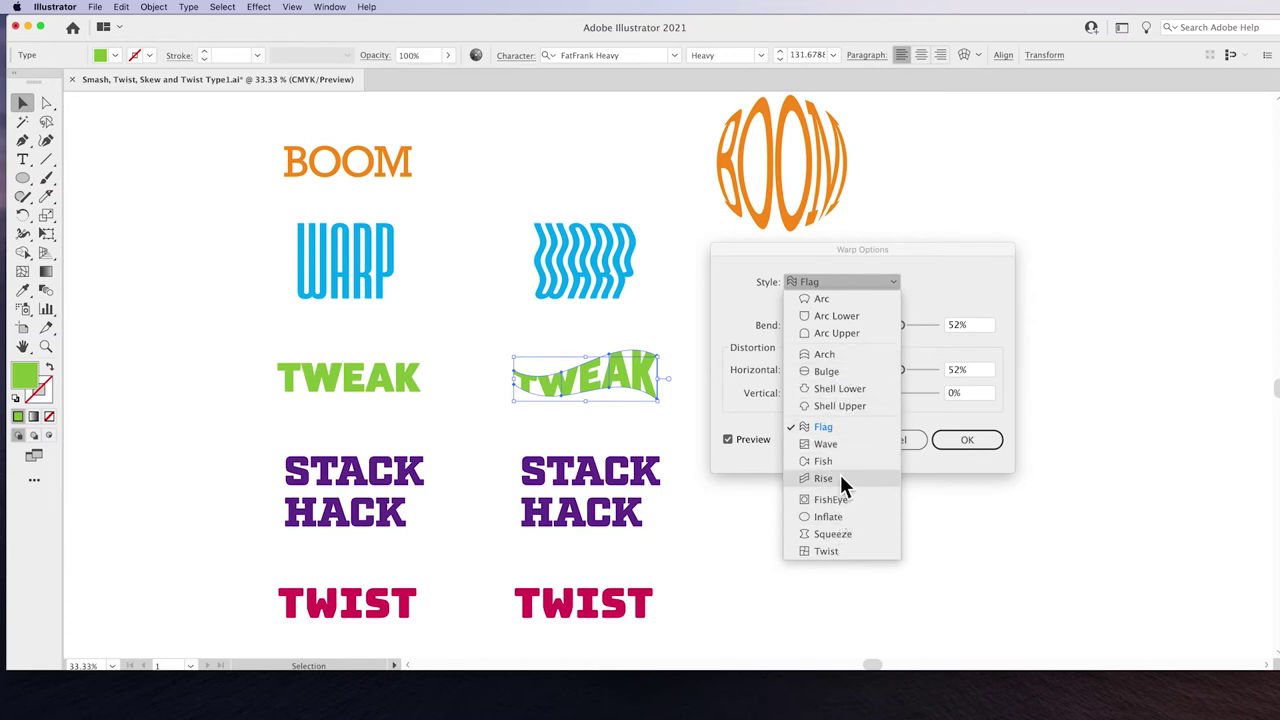
left_click(835, 428)
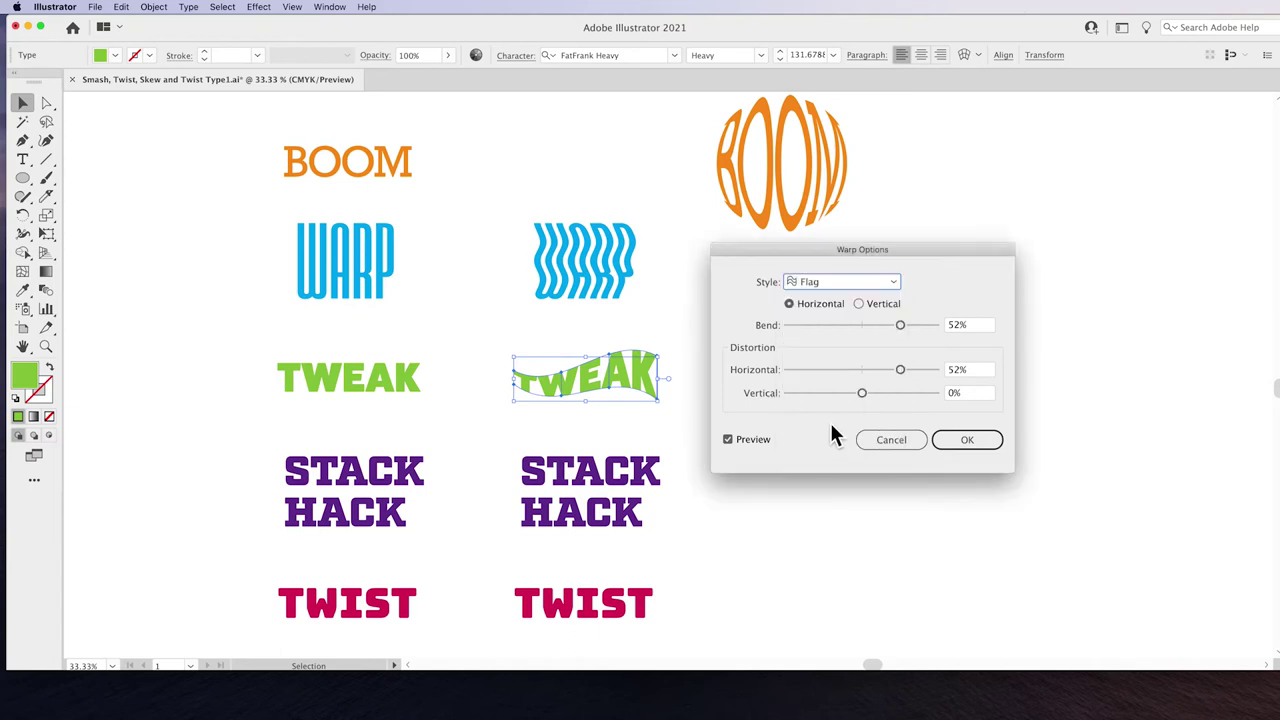
mouse_move(900, 324)
left_mouse_down()
mouse_move(843, 330)
mouse_move(892, 326)
left_mouse_up()
left_click(858, 304)
left_click(810, 305)
left_click_drag(905, 376, 866, 396)
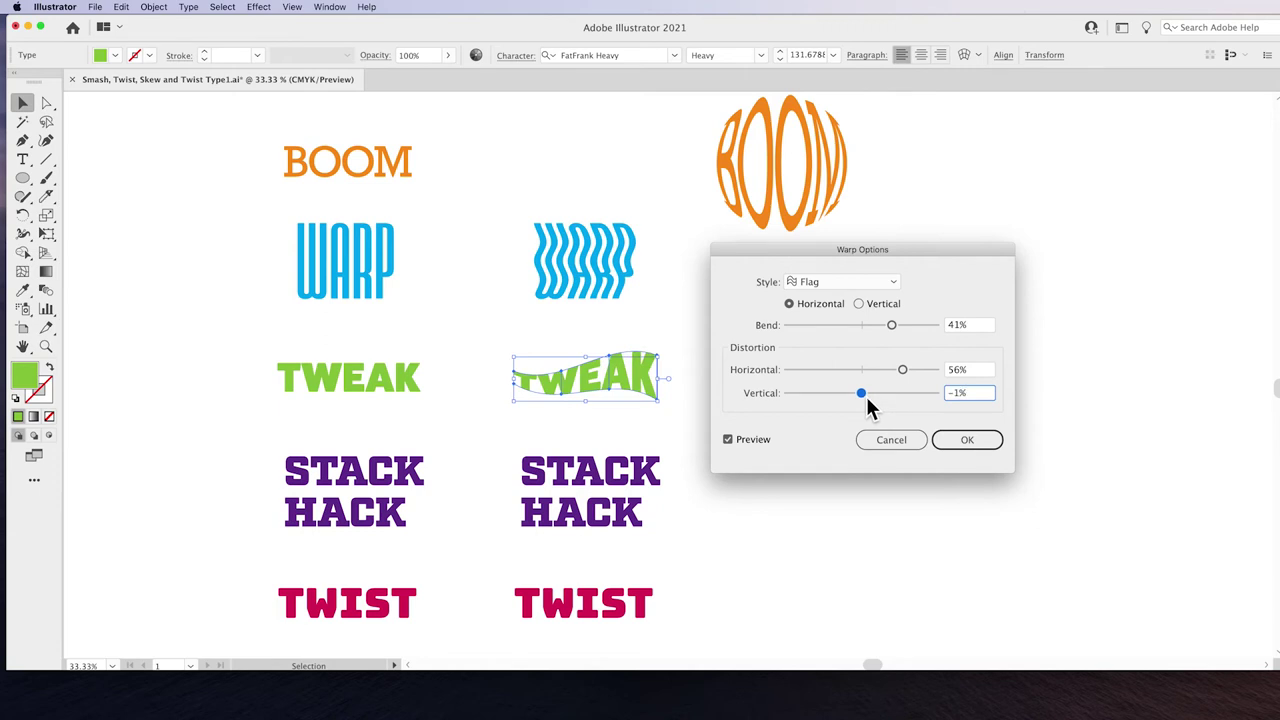
left_click(976, 440)
left_click(786, 440)
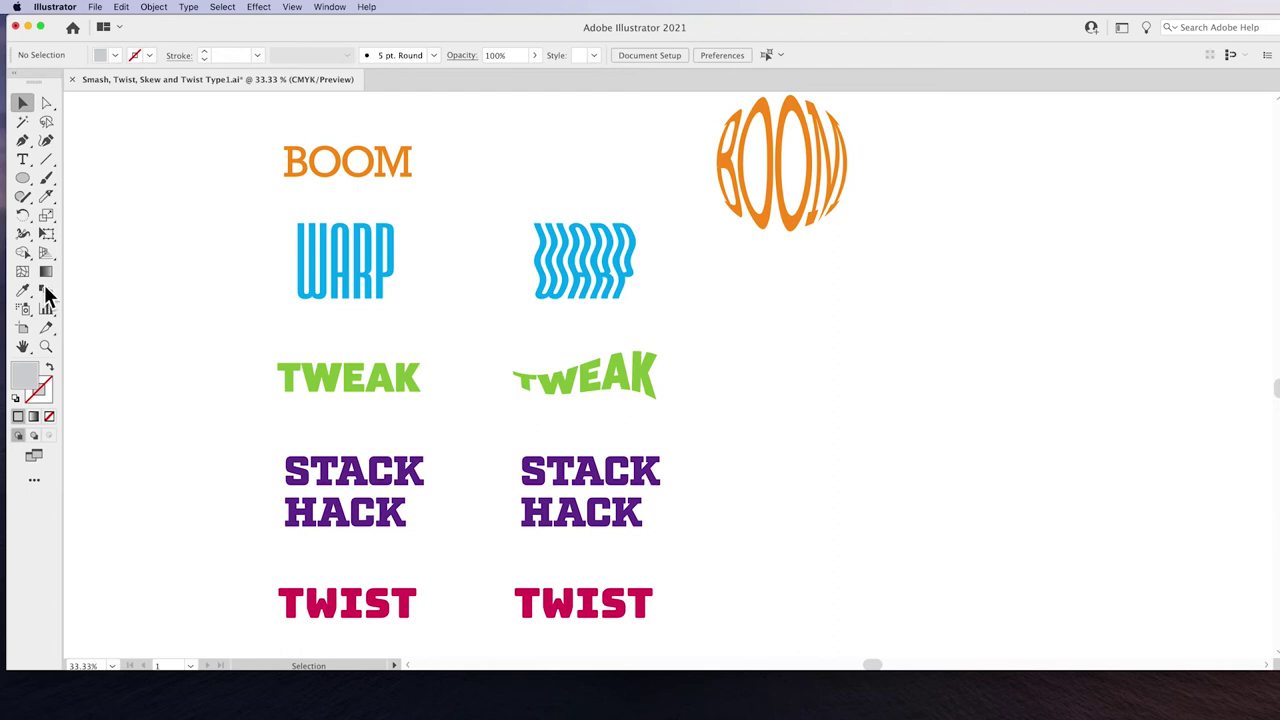
- Draw a grey rectangle to the right of the duplicate STACK HACK
left_click(22, 177)
left_click(69, 180)
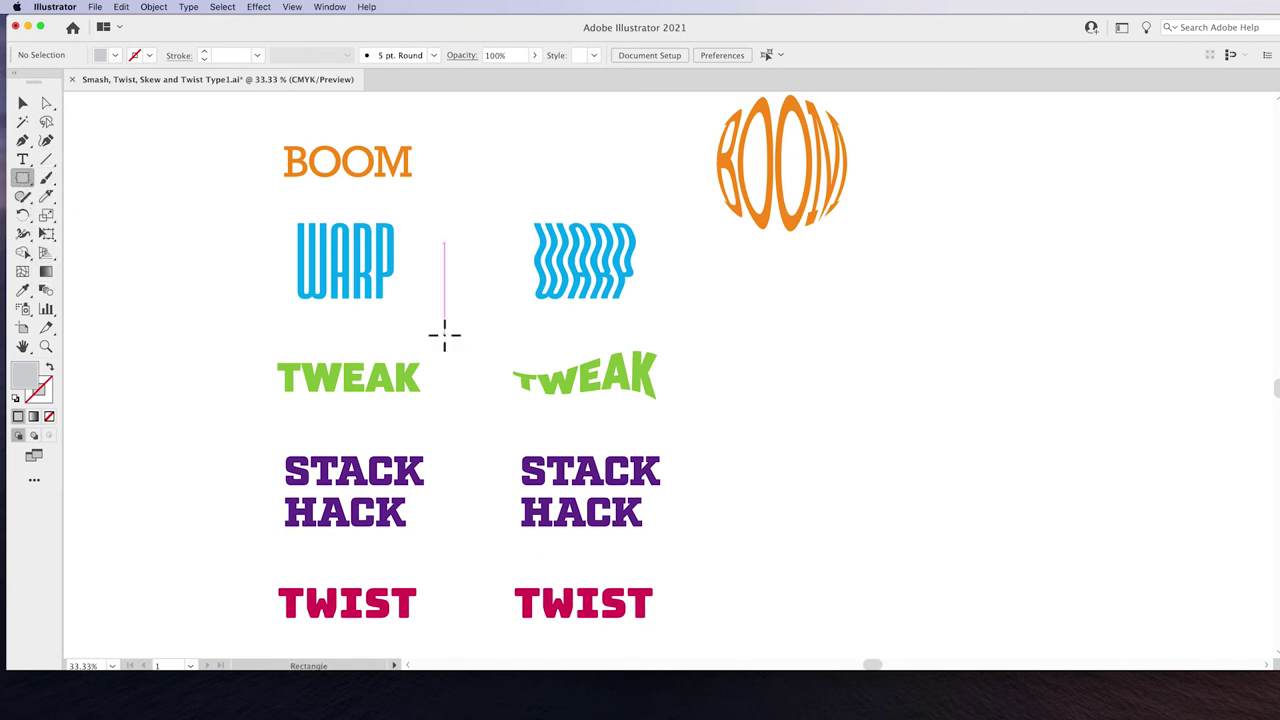
left_click_drag(744, 425, 937, 566)
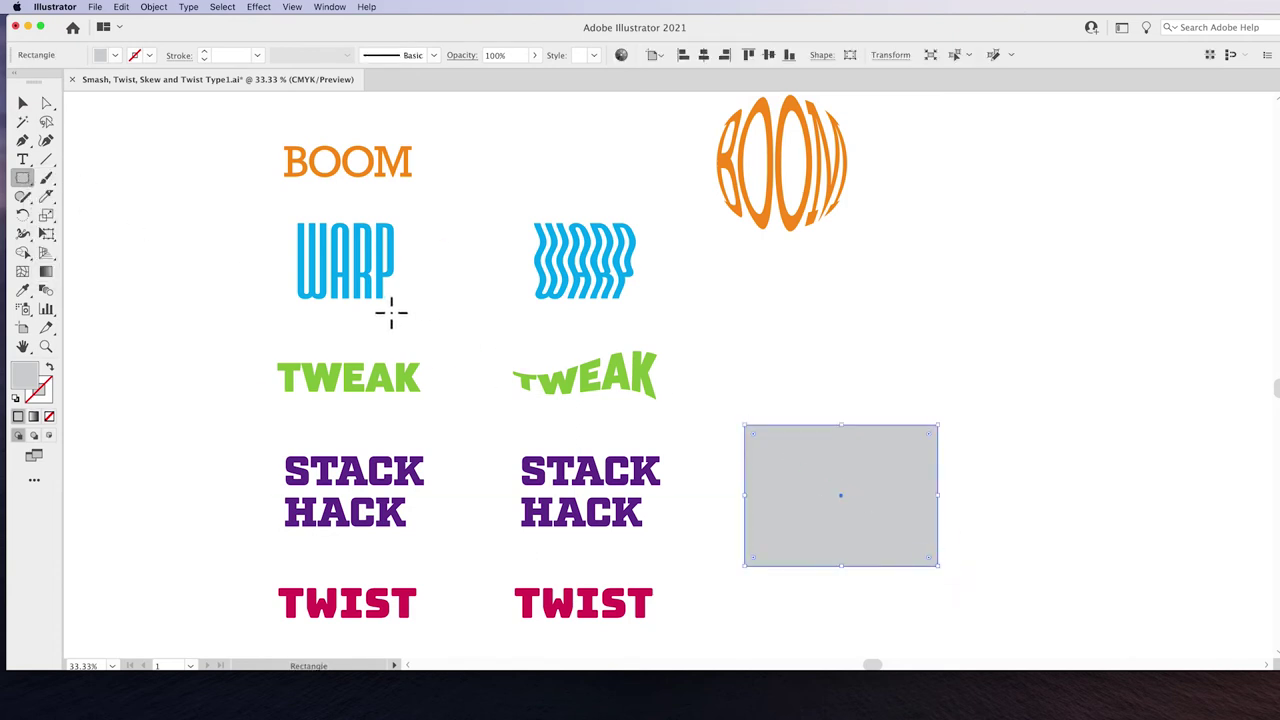
- Slice the rectangle into upper and lower pieces with a curved Knife cut
left_click(48, 197)
left_click(50, 203)
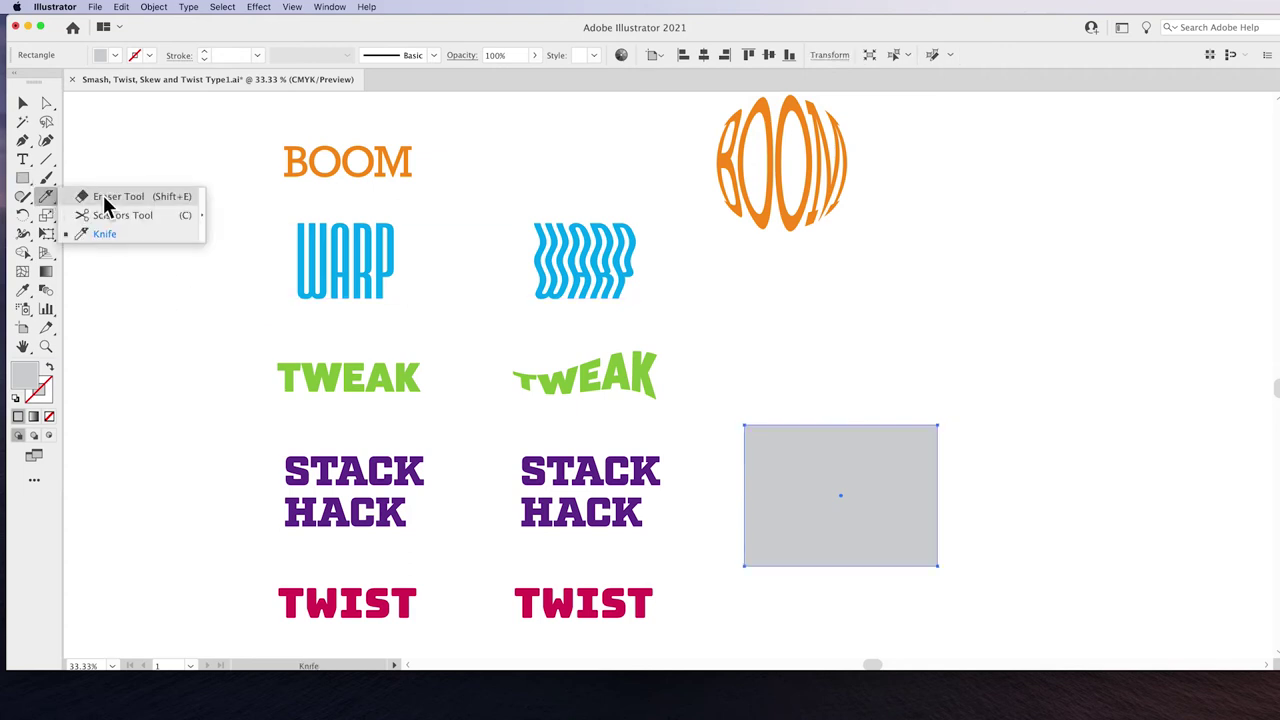
left_click(110, 234)
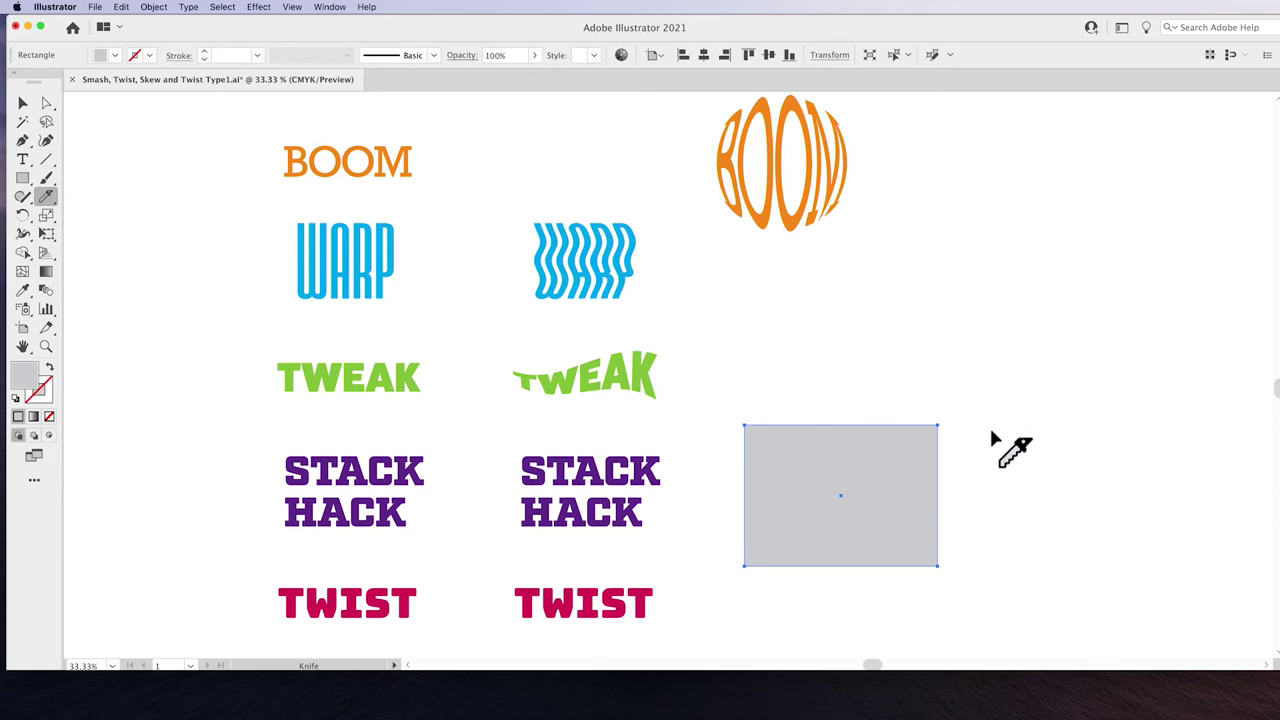
left_click_drag(1024, 440, 707, 550)
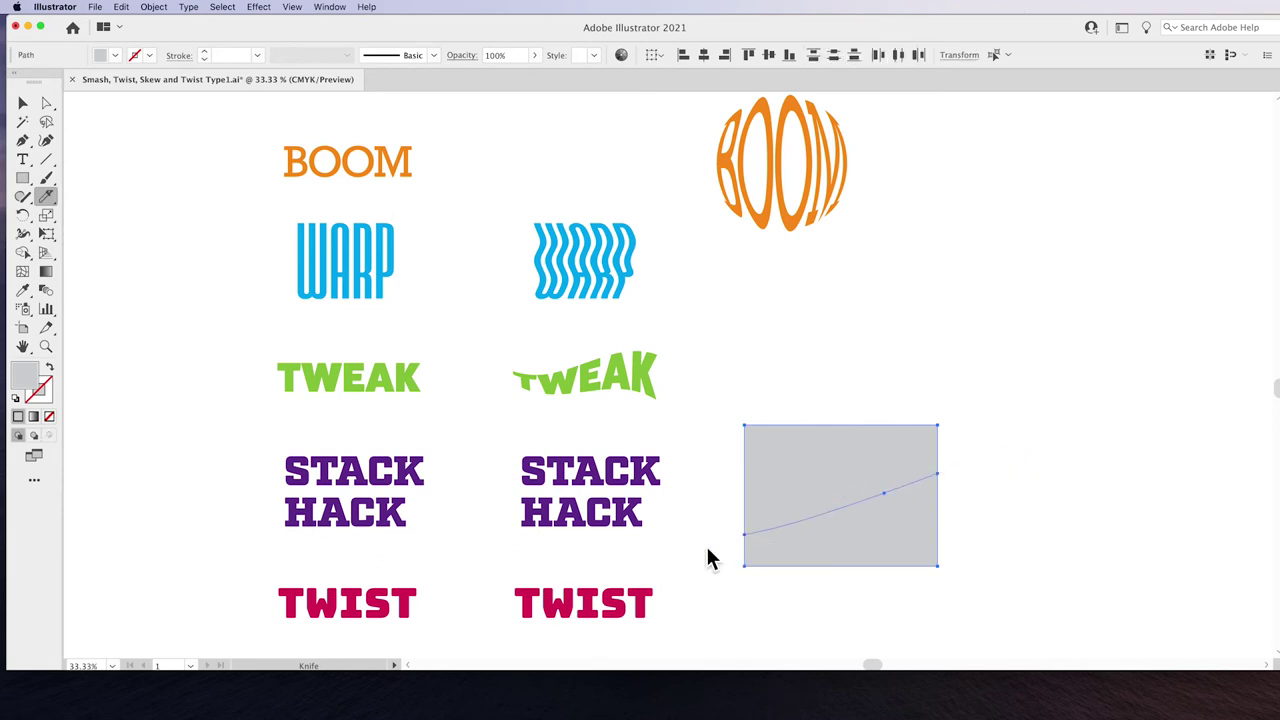
left_click(22, 103)
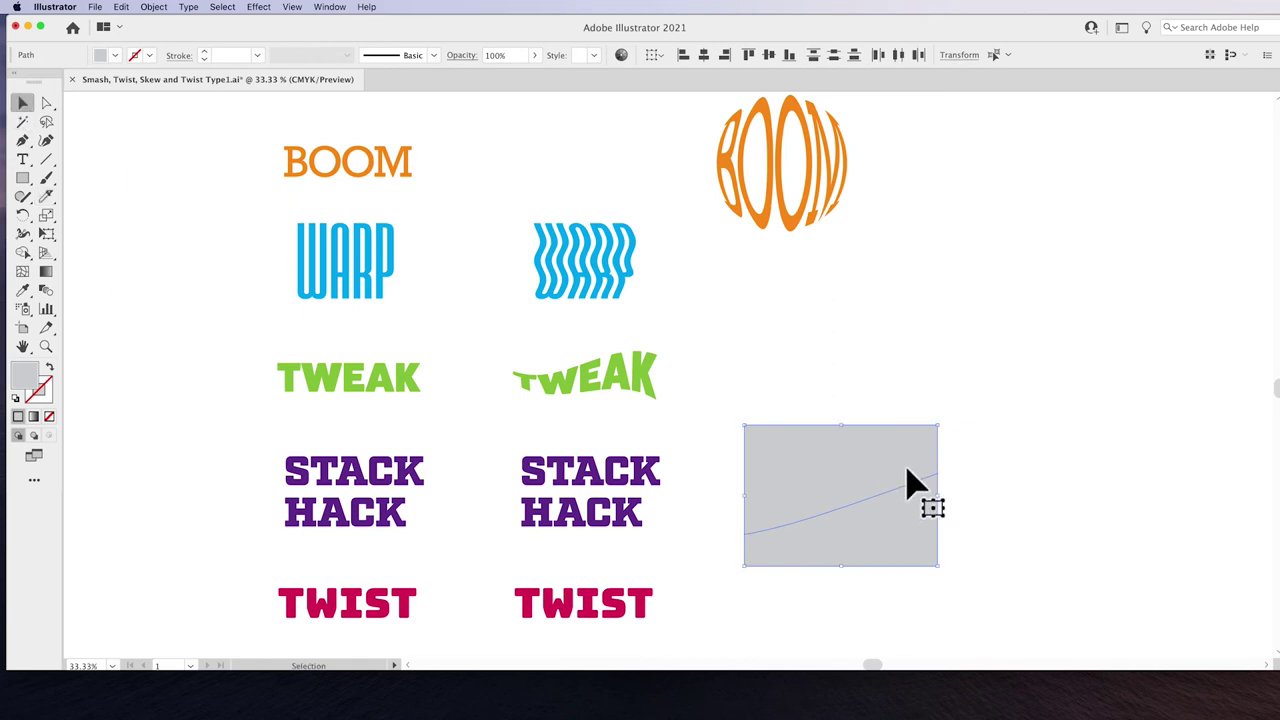
left_click(926, 518)
left_click(1060, 522)
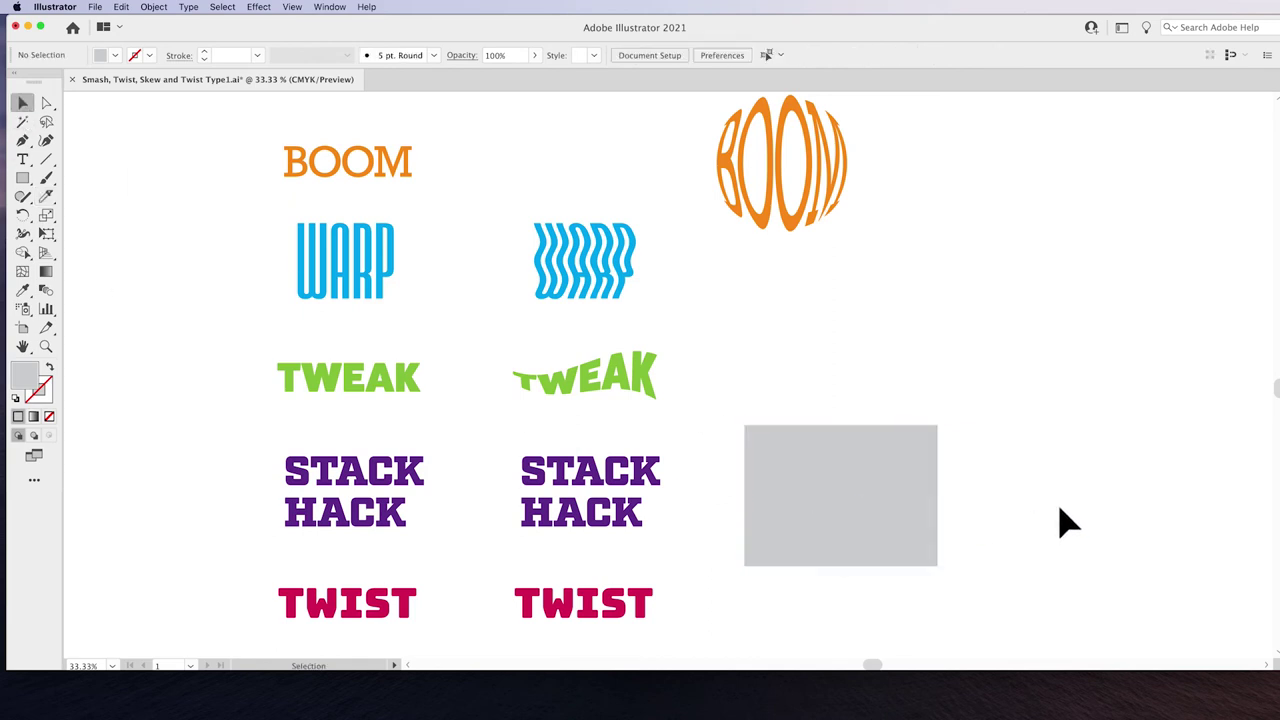
- Fit STACK into the upper grey piece with Make with Top Object
left_click(659, 488)
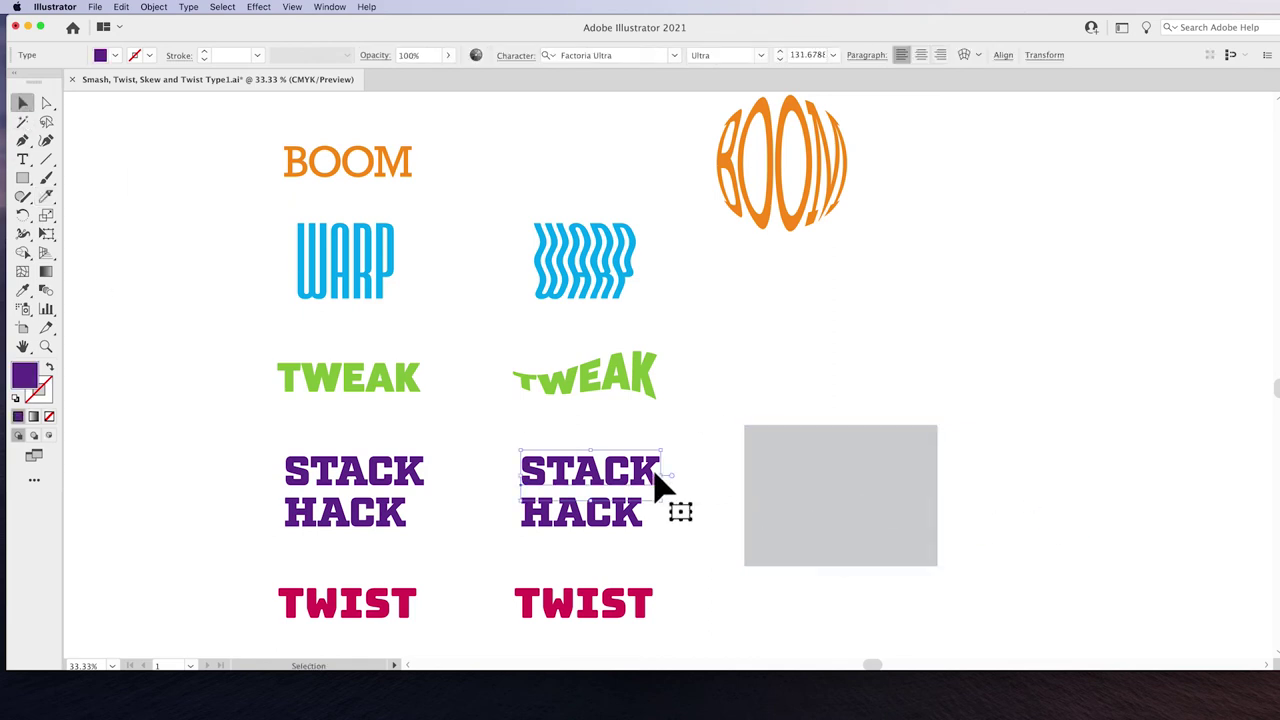
left_click(820, 476, "shift")
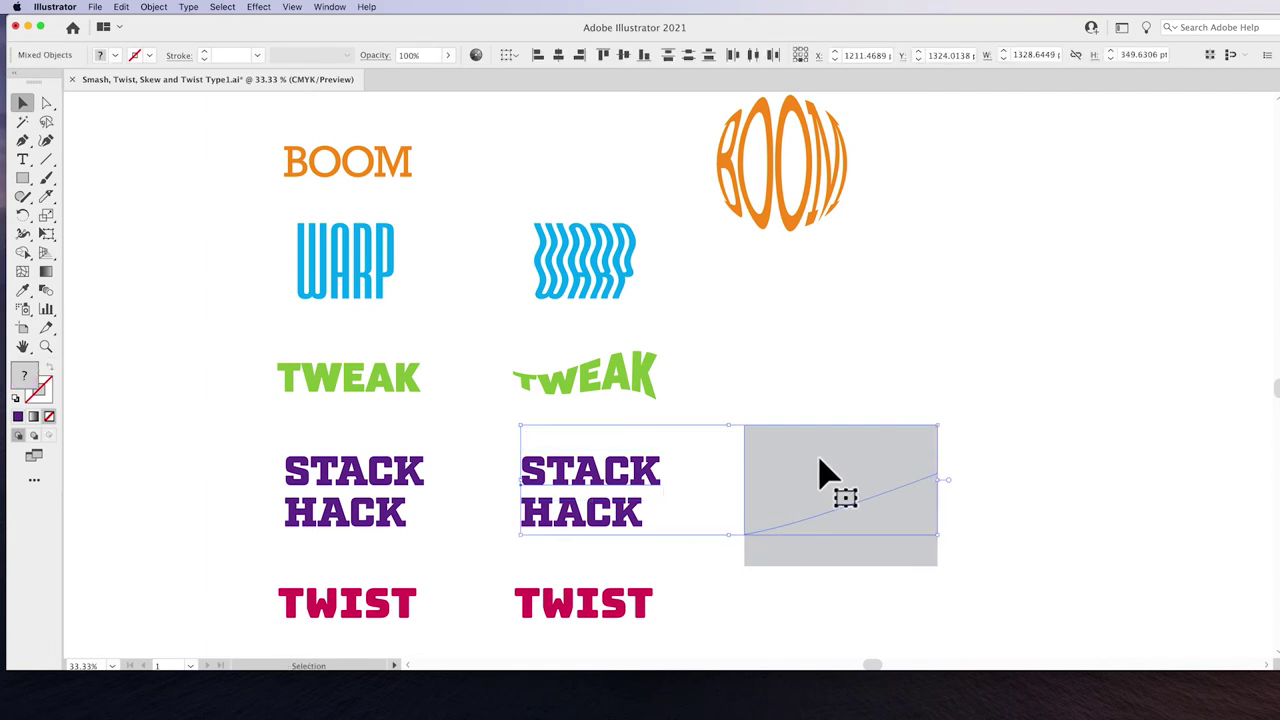
left_click(152, 9)
mouse_move(192, 347)
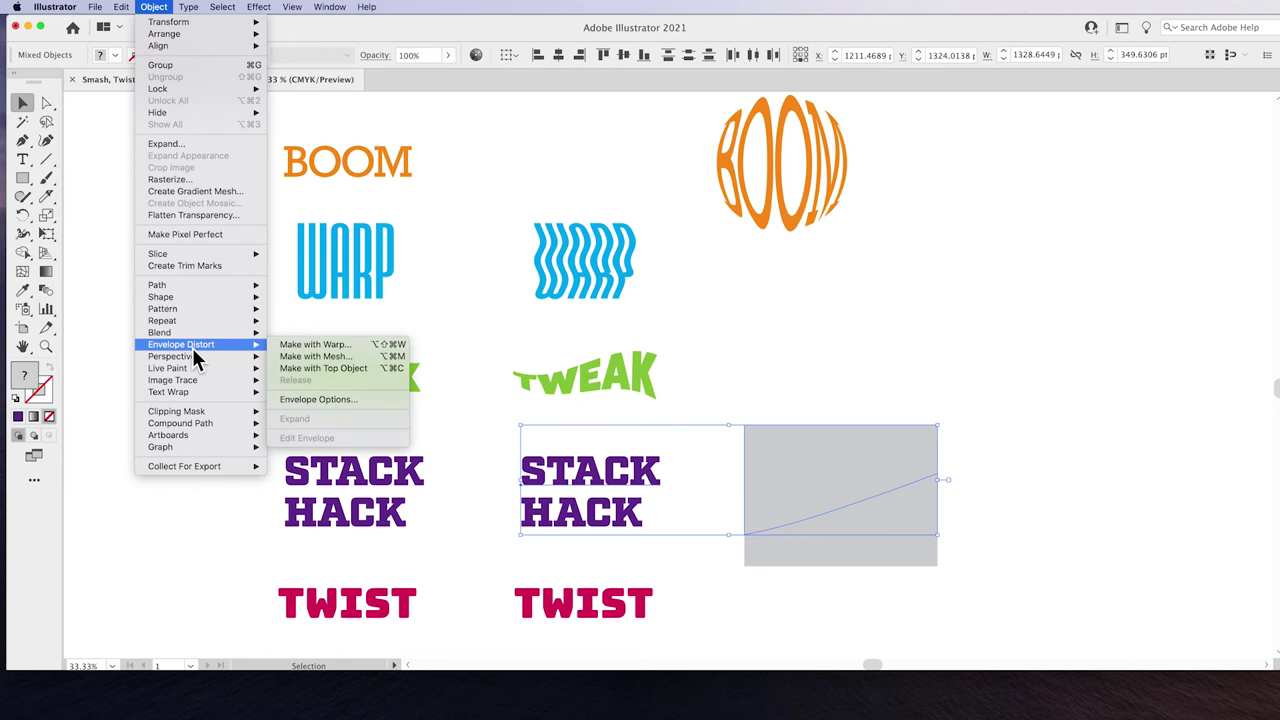
left_click(316, 370)
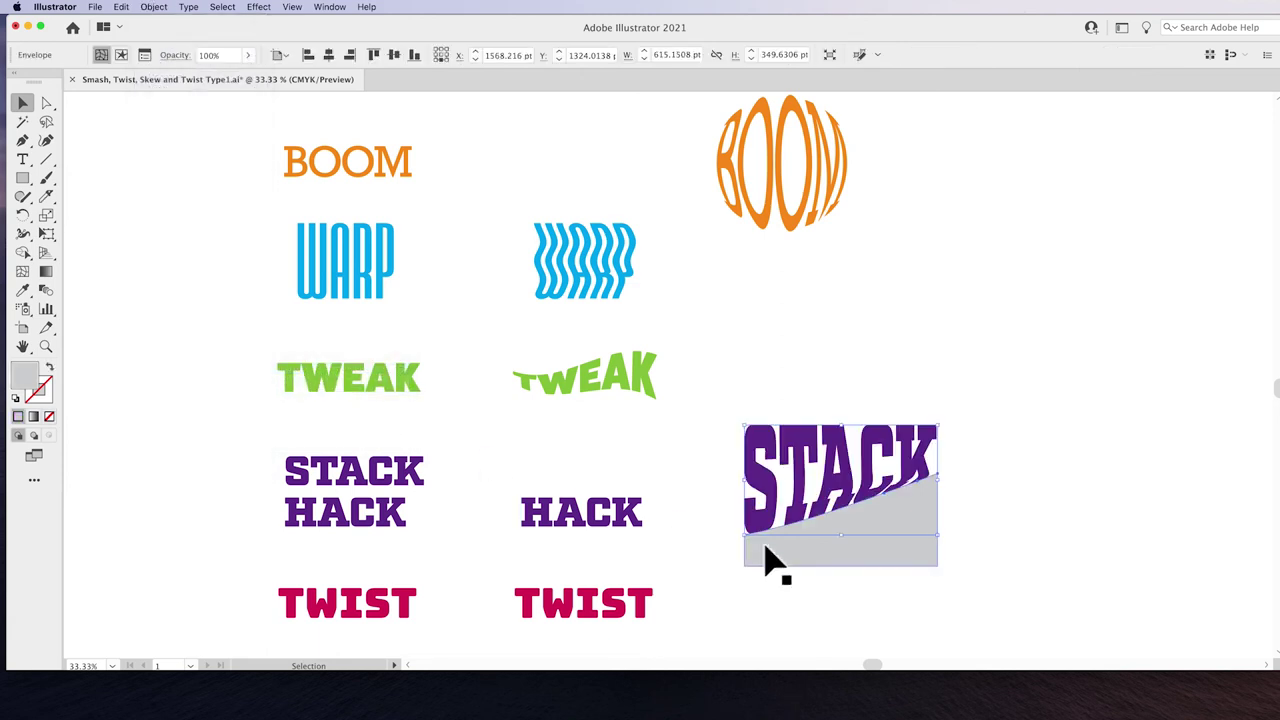
- Fit HACK into the lower grey piece with Make with Top Object
left_click(834, 551)
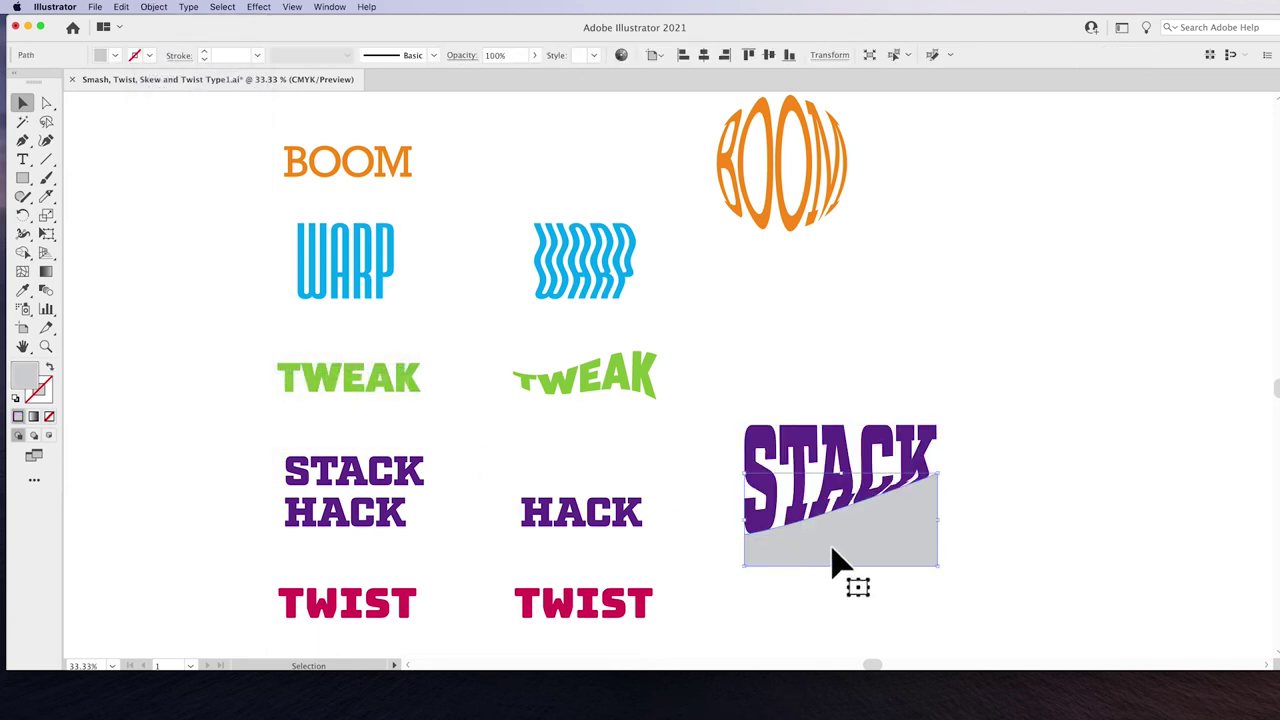
left_click(626, 516, "shift")
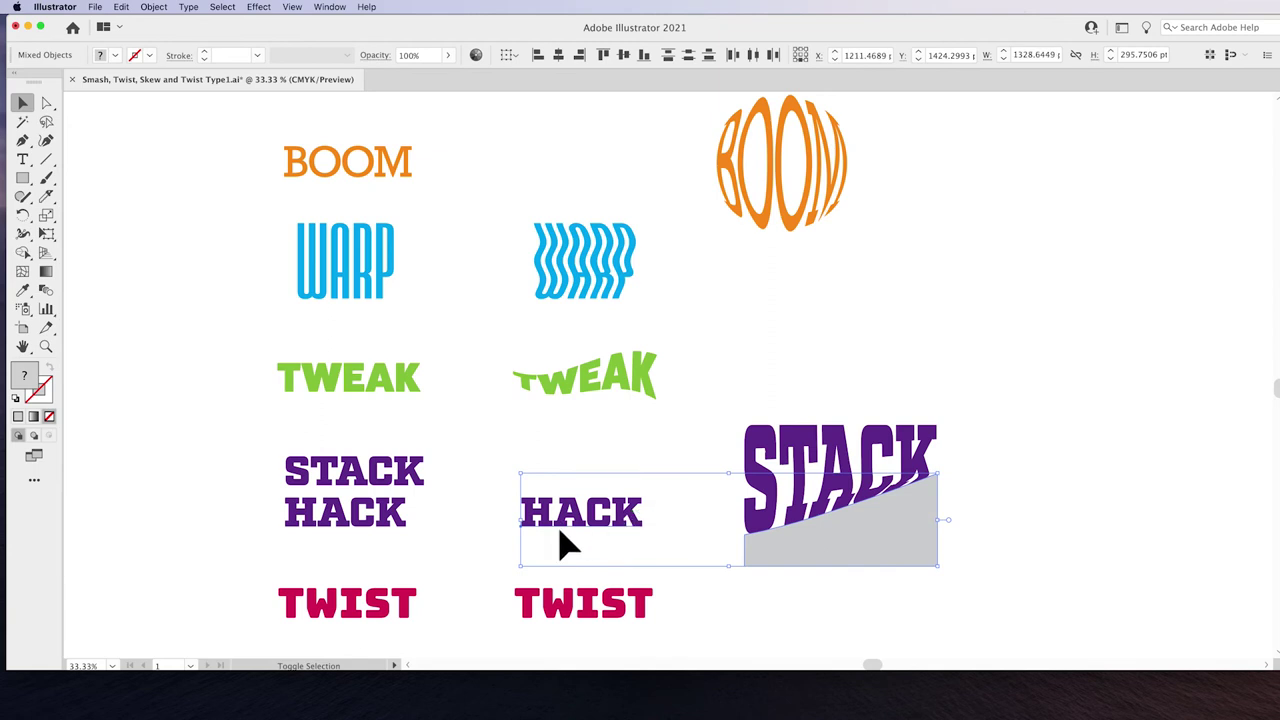
left_click(160, 10)
mouse_move(198, 348)
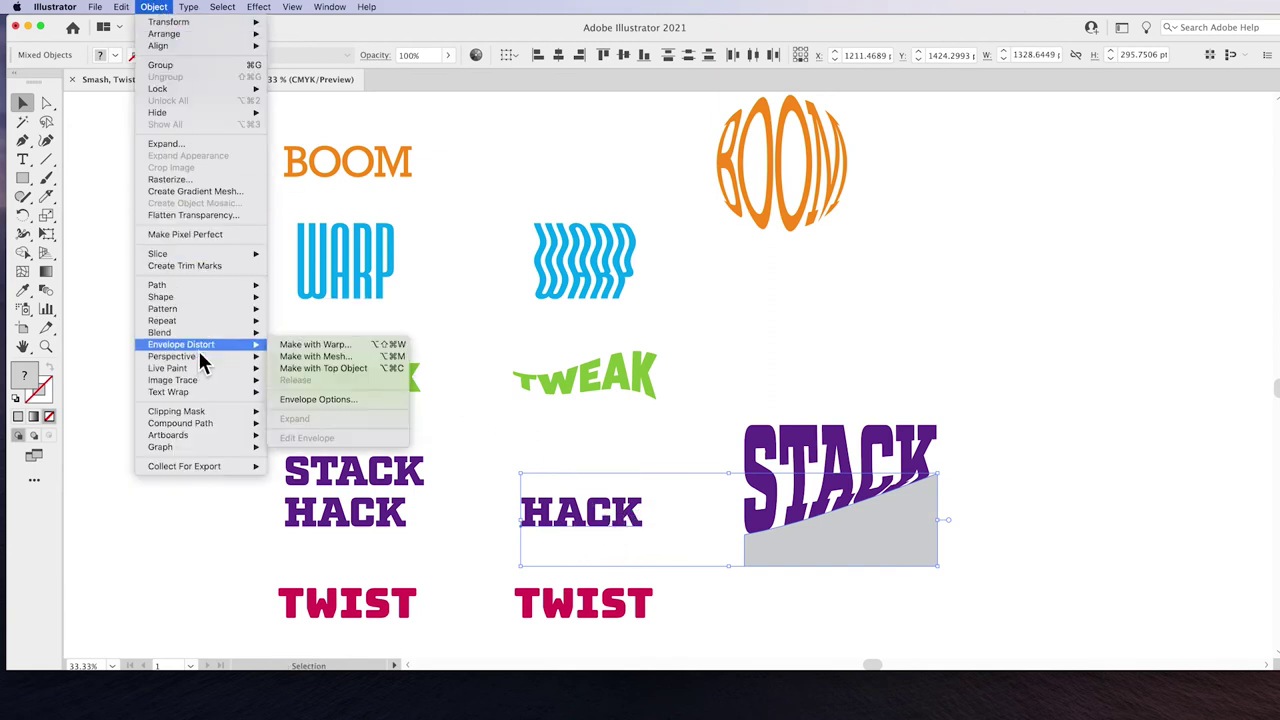
left_click(333, 369)
left_click(983, 363)
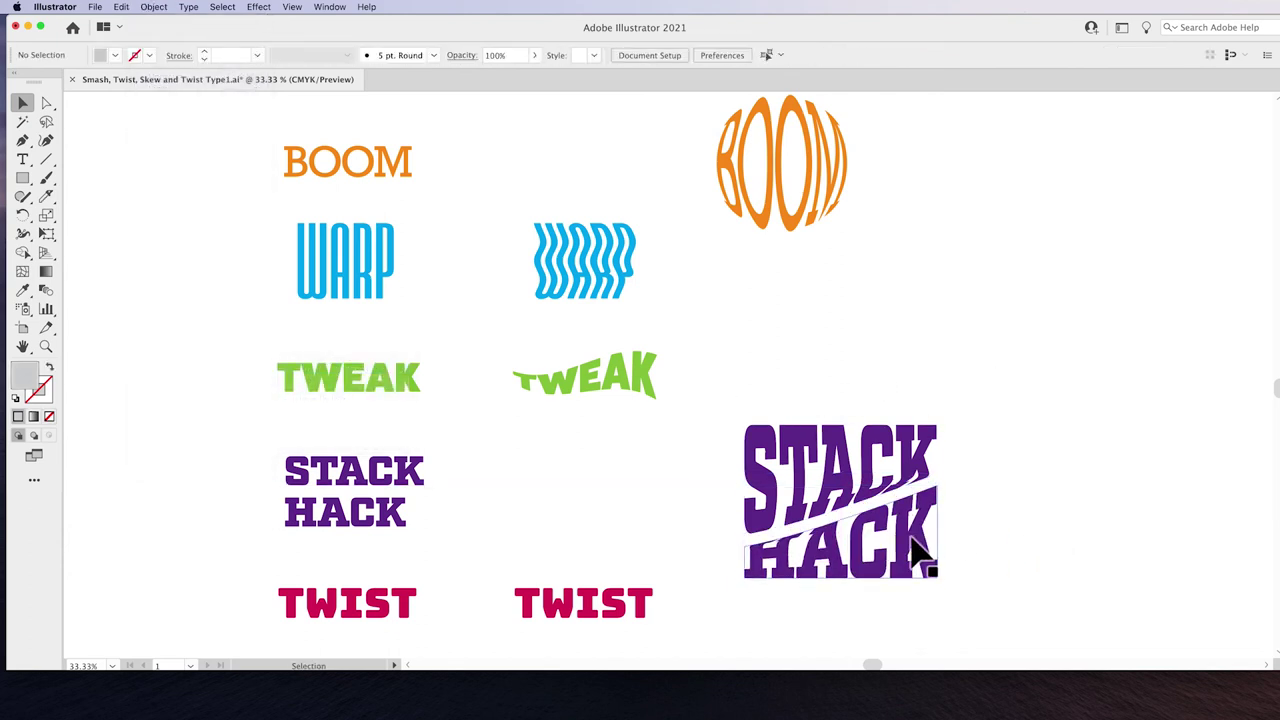
left_click(918, 552)
- Pull HACK's lower-left envelope point down, then move STACK and HACK up to fit snugly
key("a")
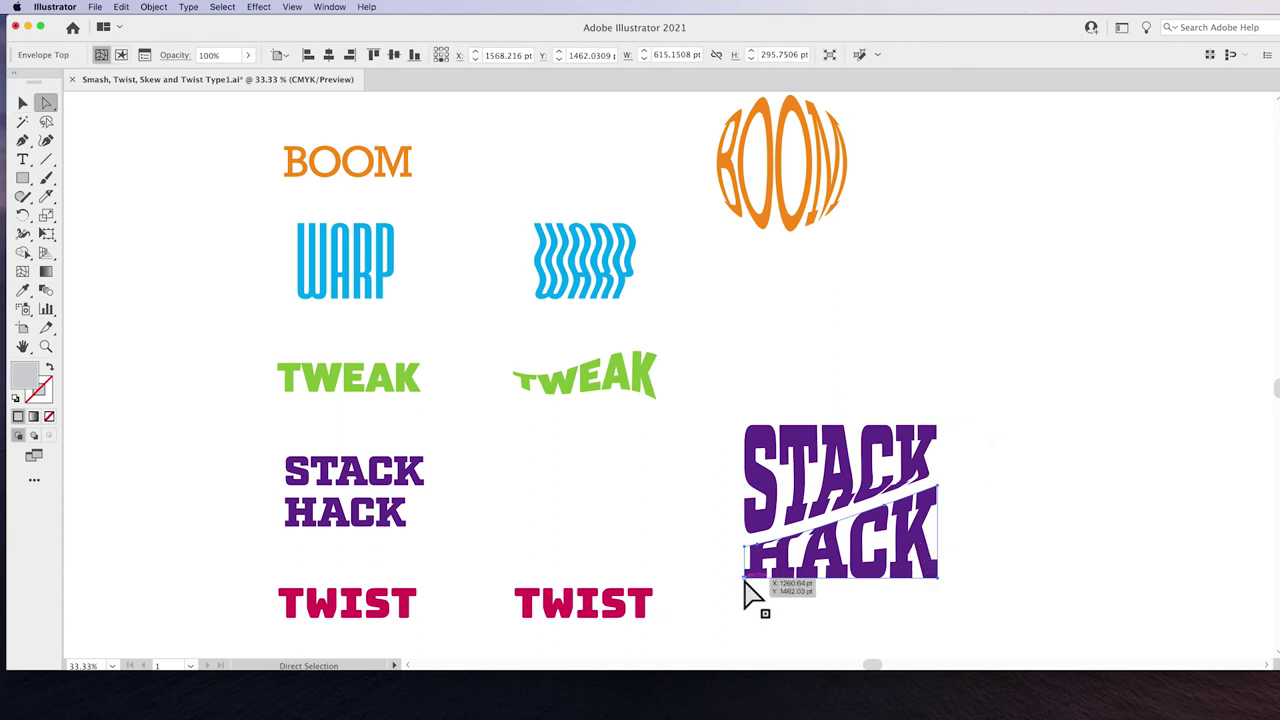
left_click_drag(746, 580, 749, 603)
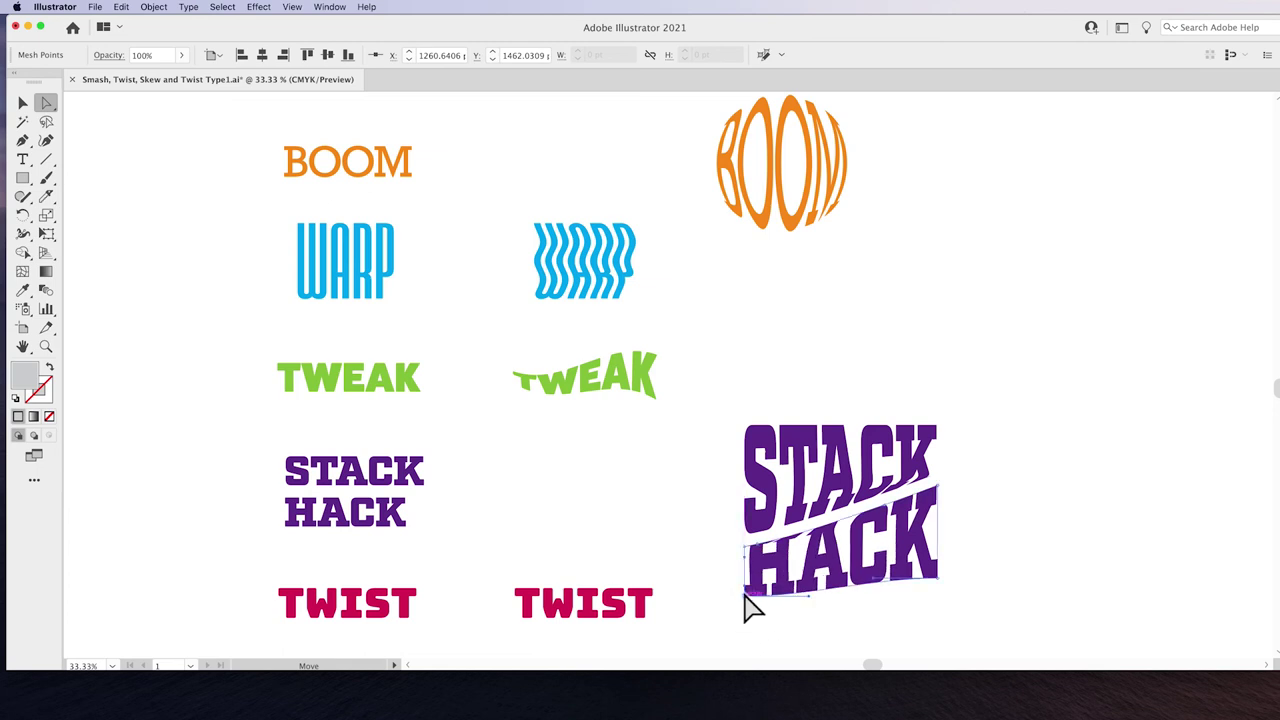
left_click(809, 478)
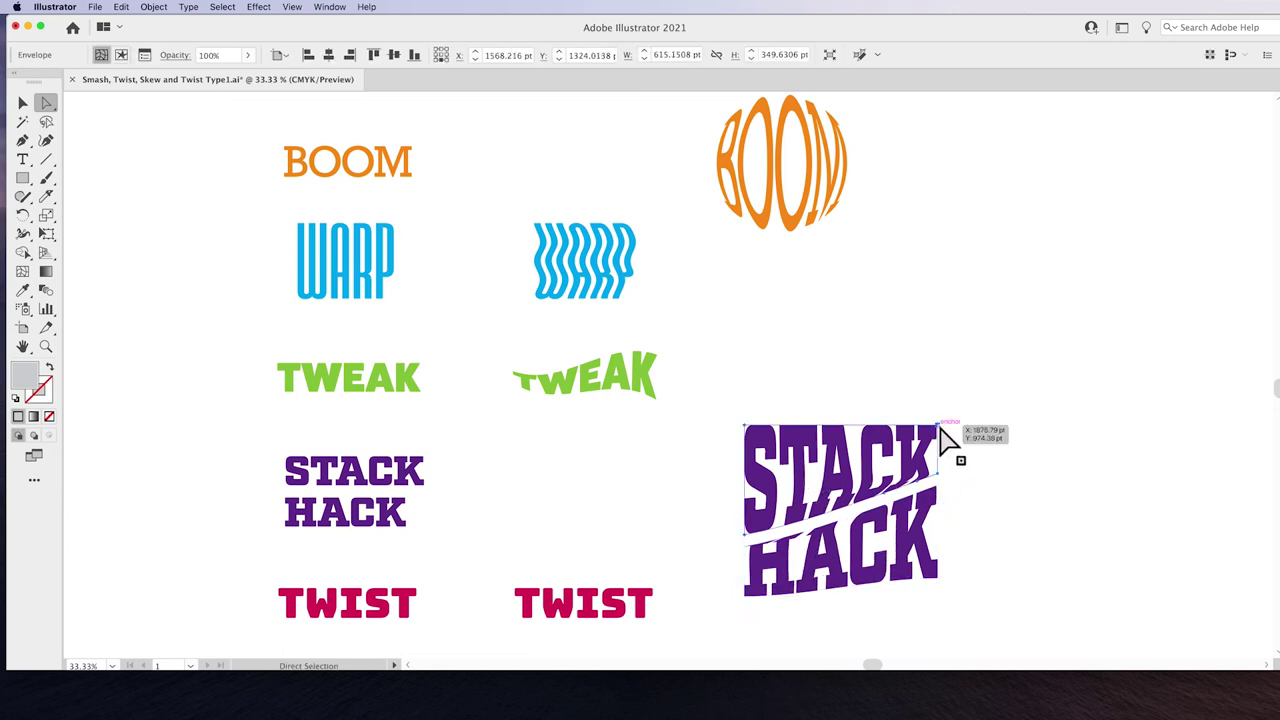
mouse_move(937, 428)
left_mouse_down()
mouse_move(945, 385)
mouse_move(943, 449)
mouse_move(958, 465)
mouse_move(930, 433)
mouse_move(948, 448)
left_mouse_up()
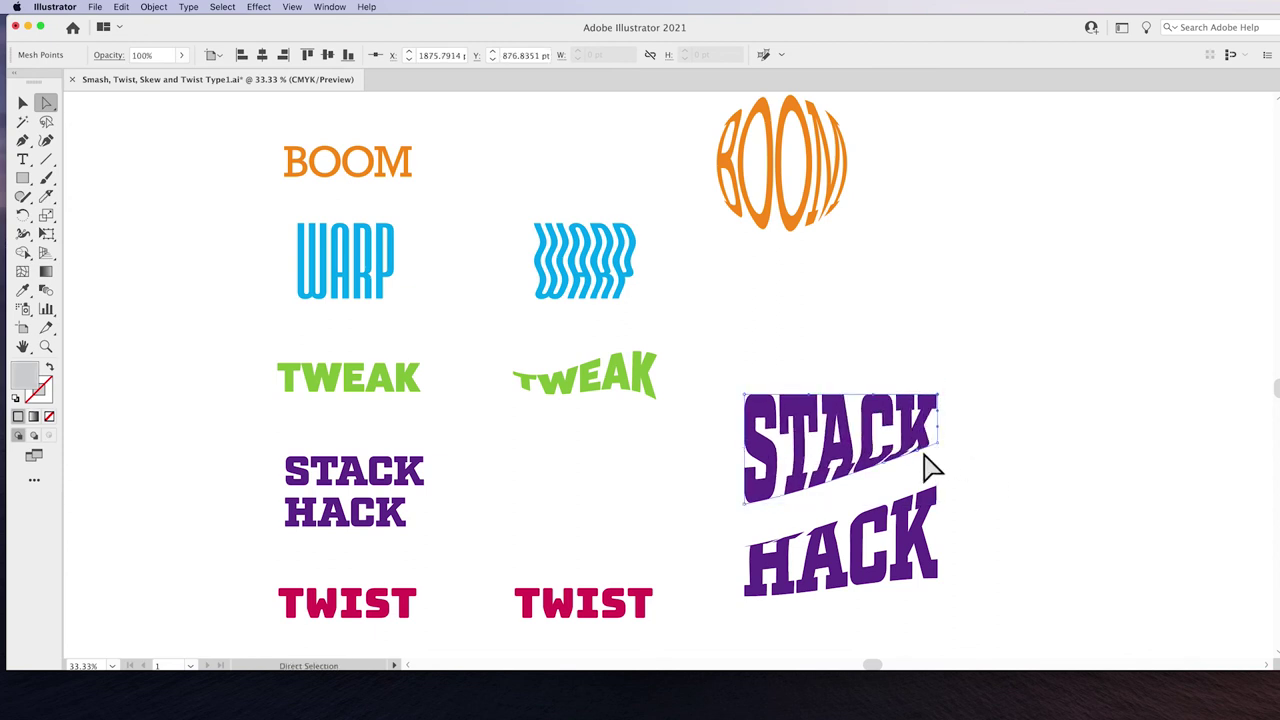
key("v")
left_click(900, 586)
left_click_drag(900, 586, 888, 524)
- Apply Free Distort to the second TWIST, crossing its right corners into a flipped bow-tie
left_click(609, 607)
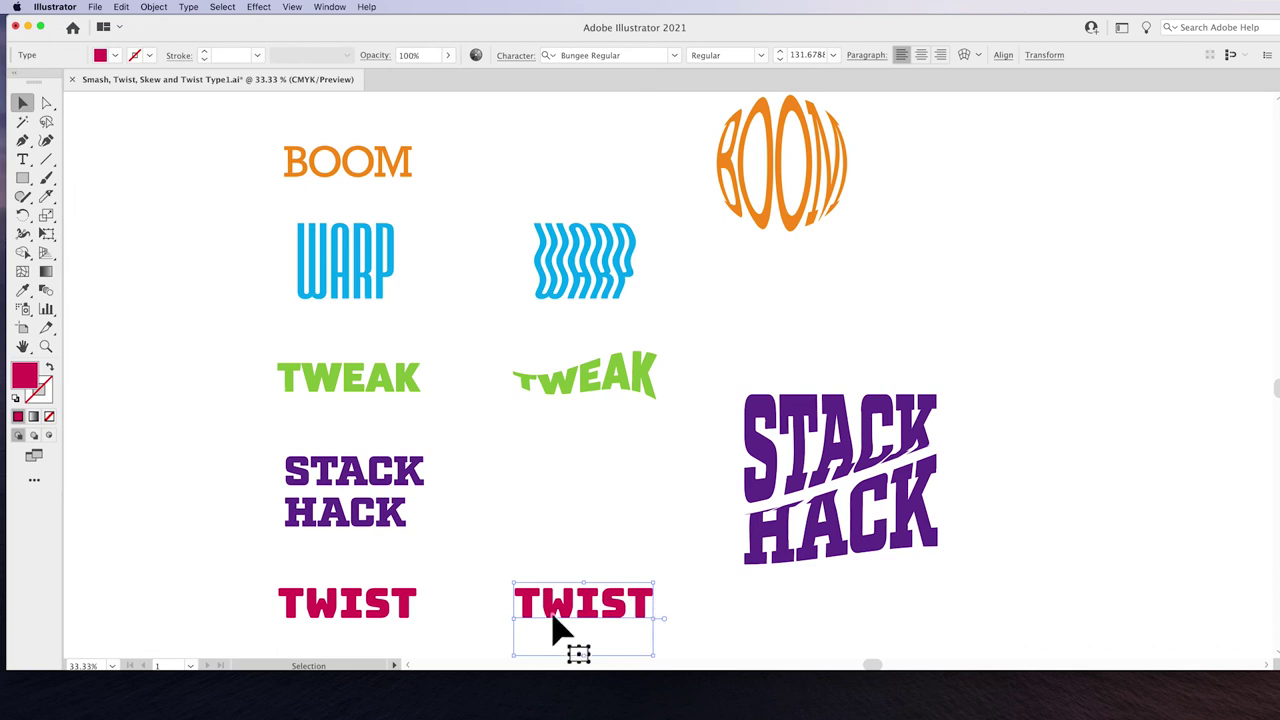
left_click_drag(562, 605, 562, 605)
left_click(260, 7)
mouse_move(292, 120)
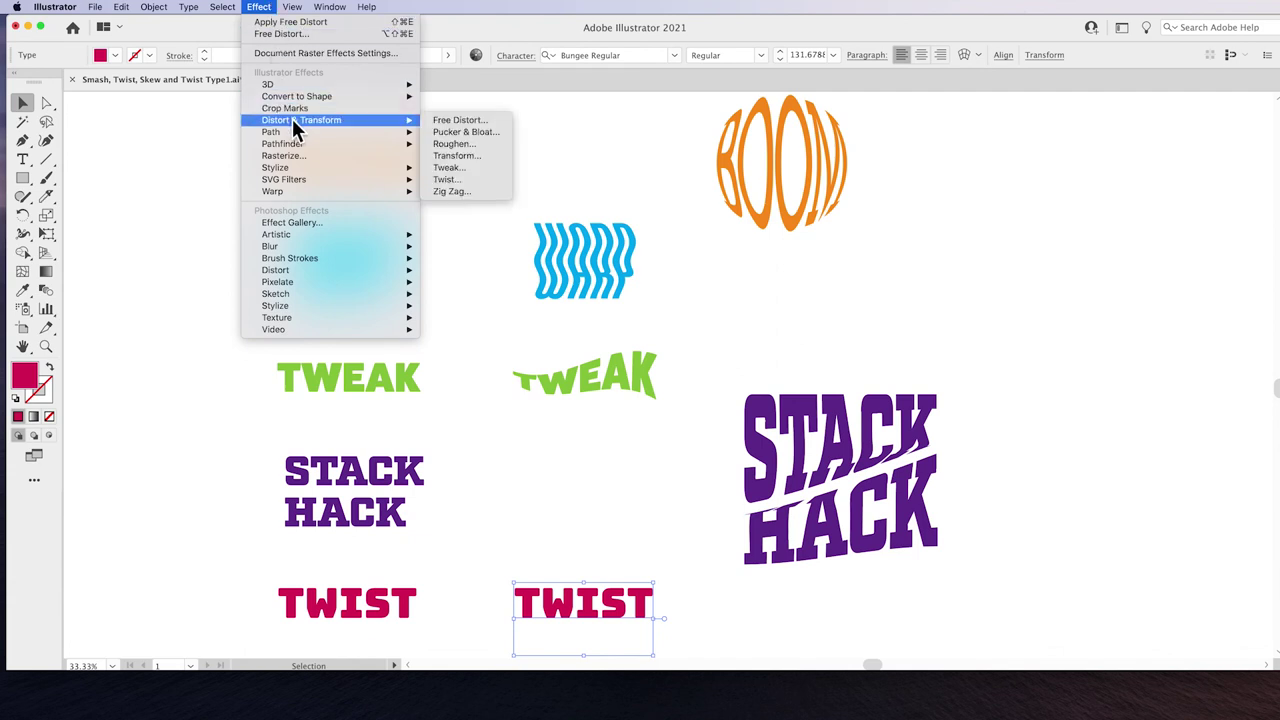
left_click(439, 127)
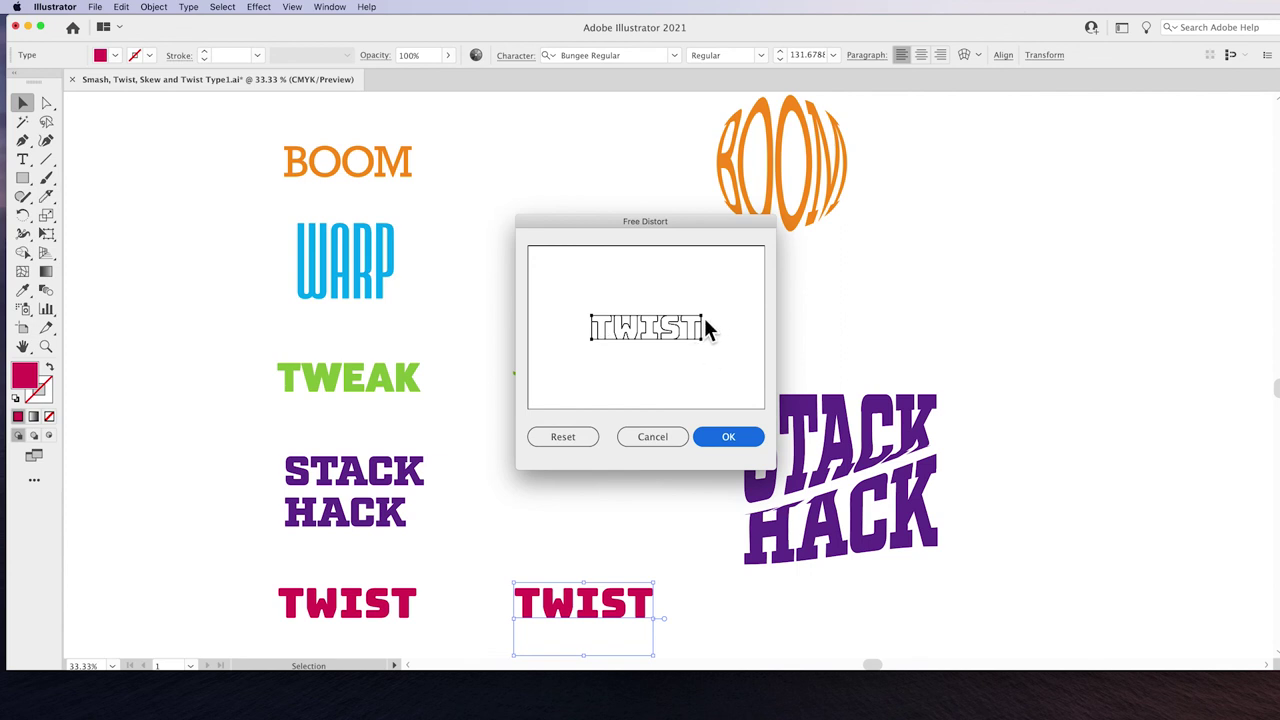
left_click_drag(704, 316, 704, 358)
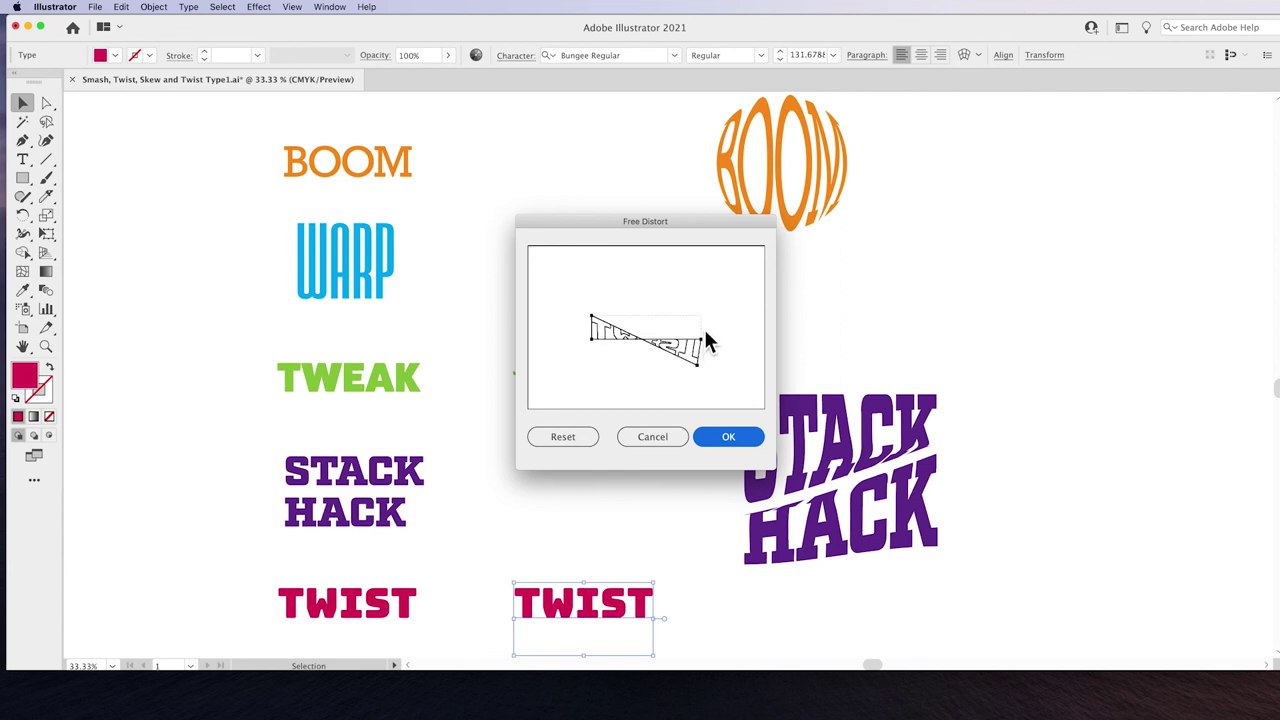
left_click_drag(705, 344, 702, 318)
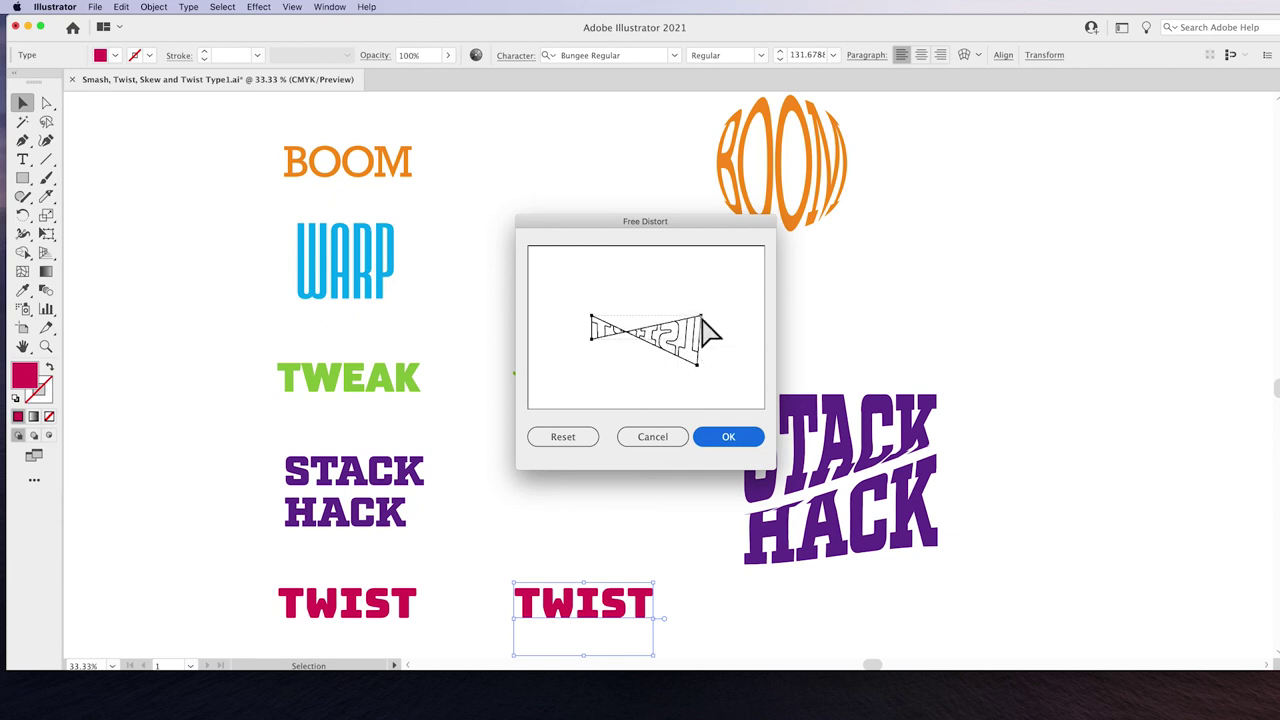
left_click_drag(697, 364, 703, 376)
left_click(724, 440)
left_click(645, 472)
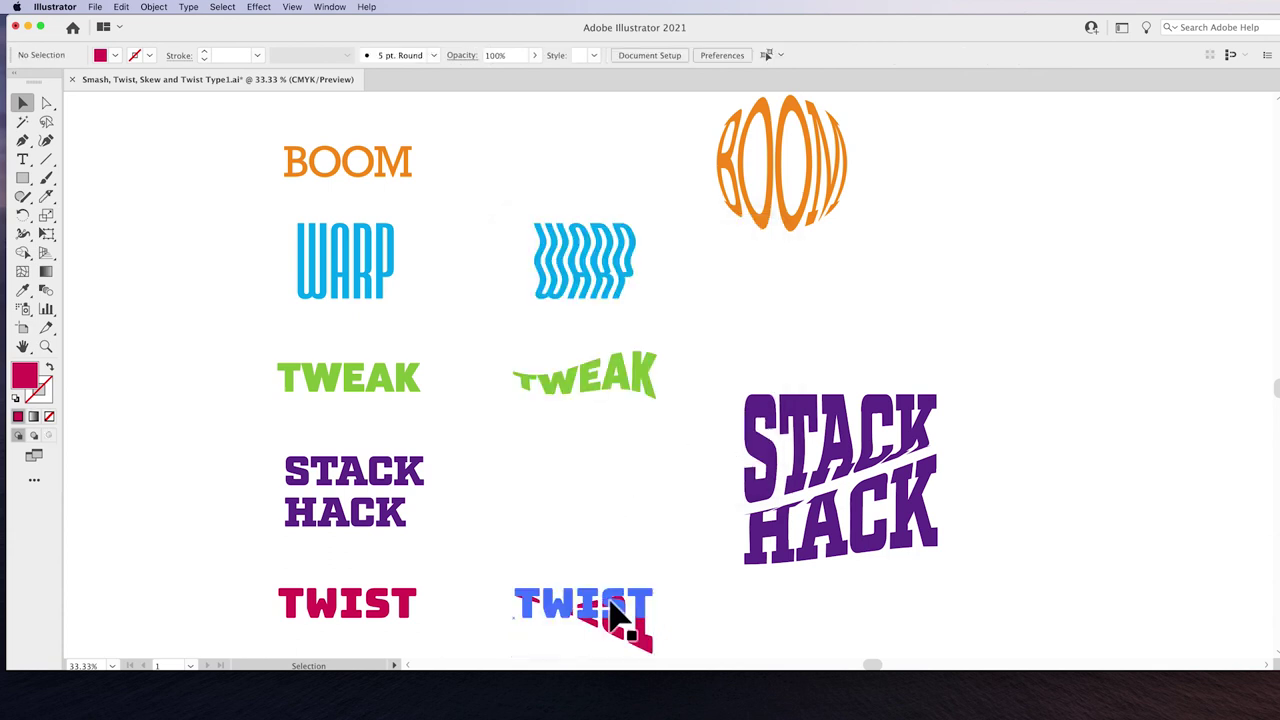
left_click(835, 508)
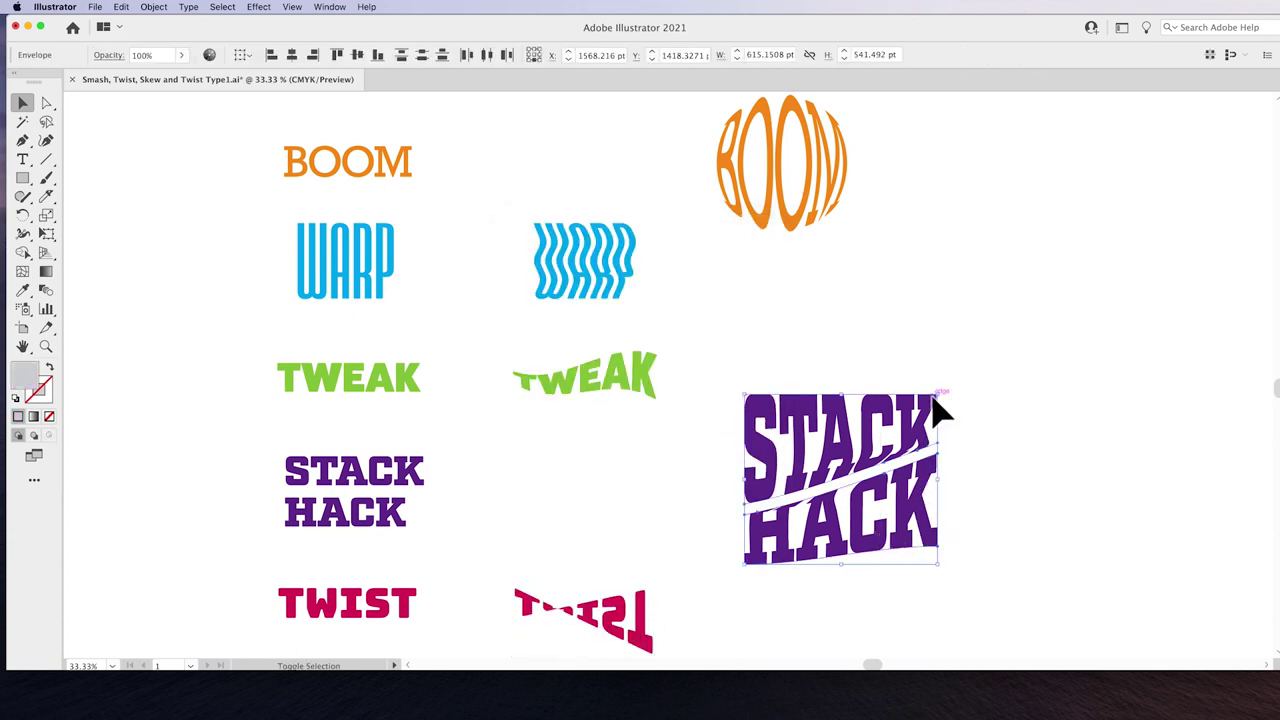
- Shrink STACK HACK and BOOM, placing them under TWEAK and above WARP in the second column
left_click_drag(943, 400, 897, 429)
left_click_drag(814, 498, 596, 488)
left_click(826, 172)
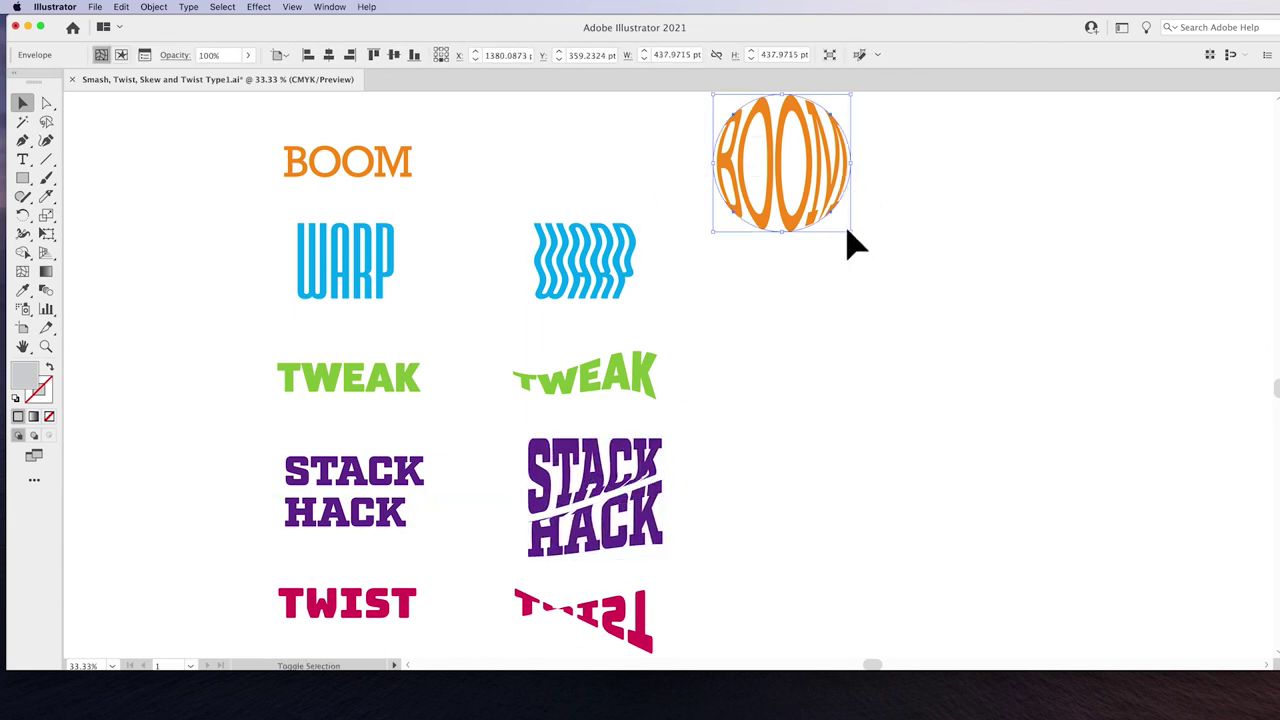
left_click_drag(853, 235, 613, 173)
left_click(812, 210)
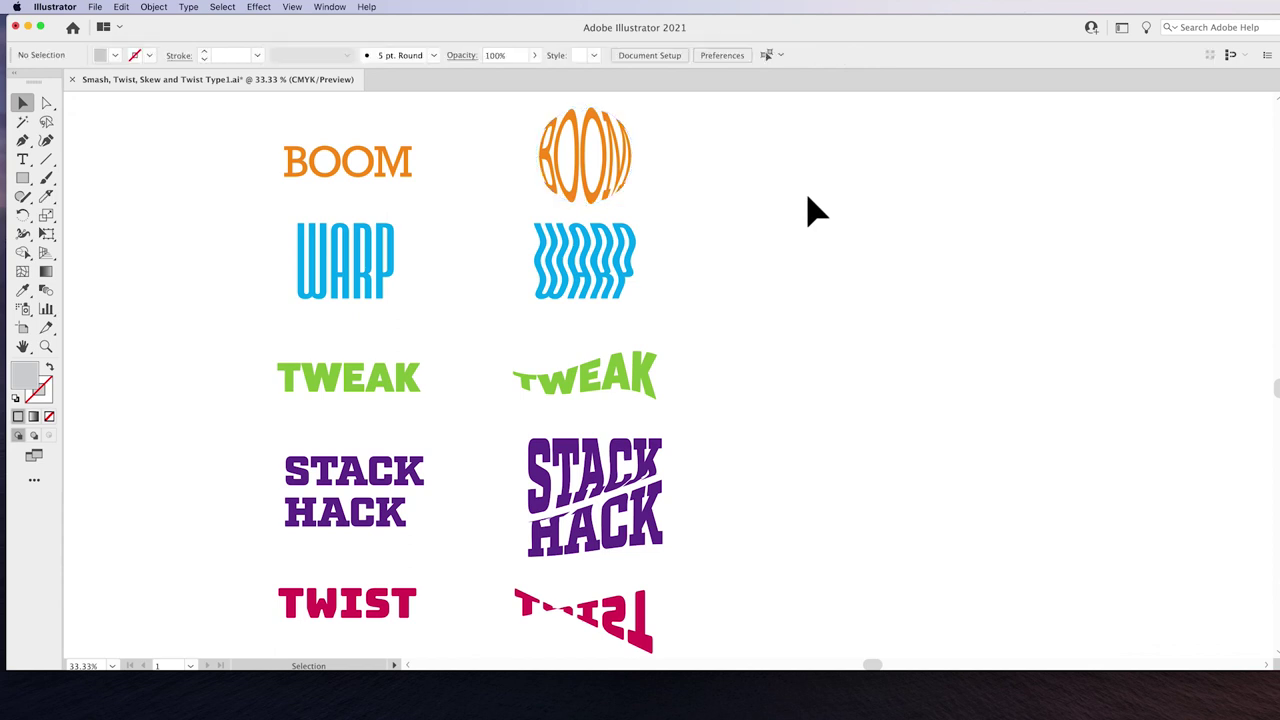